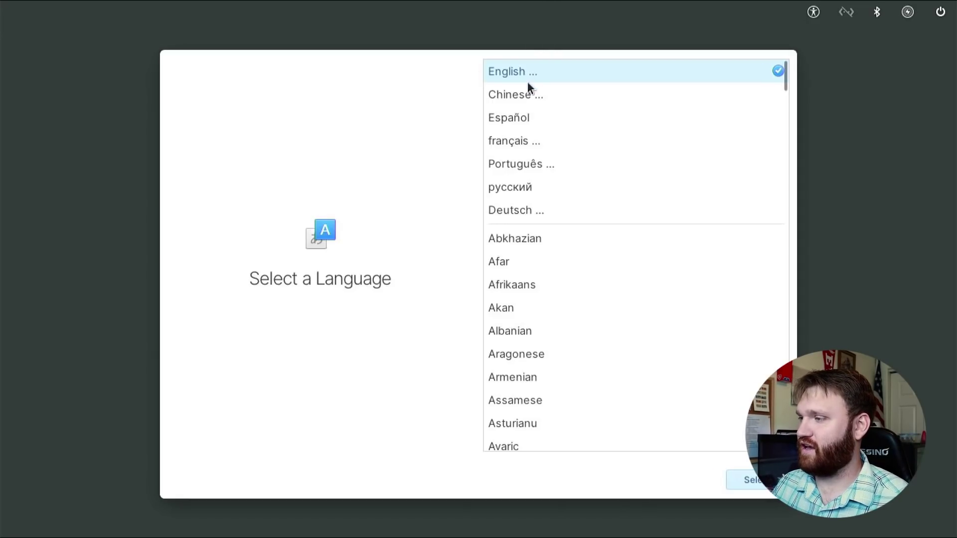
Keep United States English and the default English (US) keyboard layout in the installer.
key("Return")
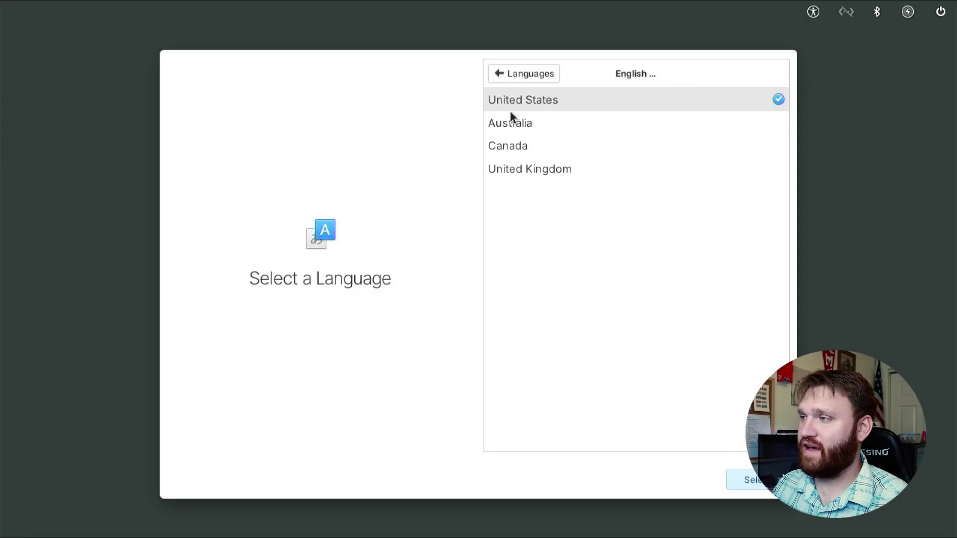
left_click(754, 480)
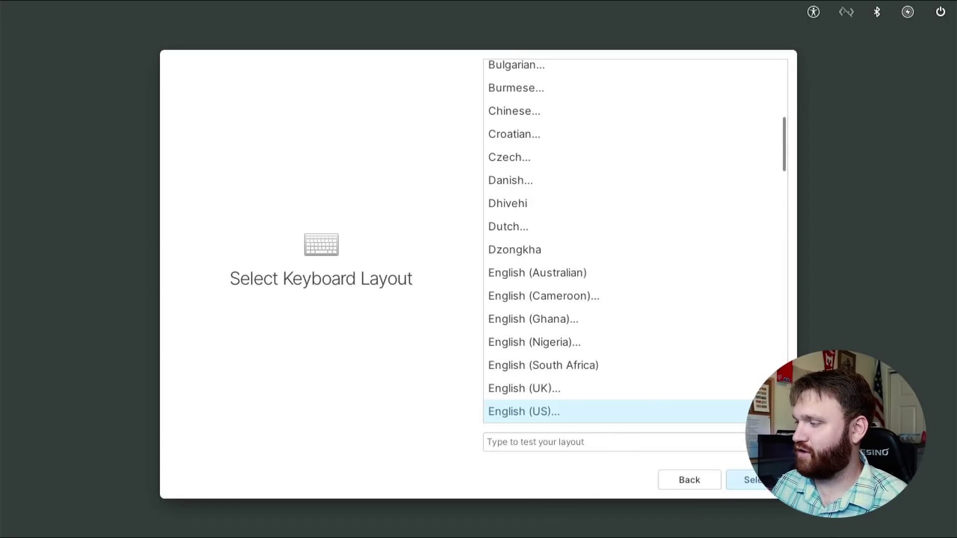
left_click(768, 479)
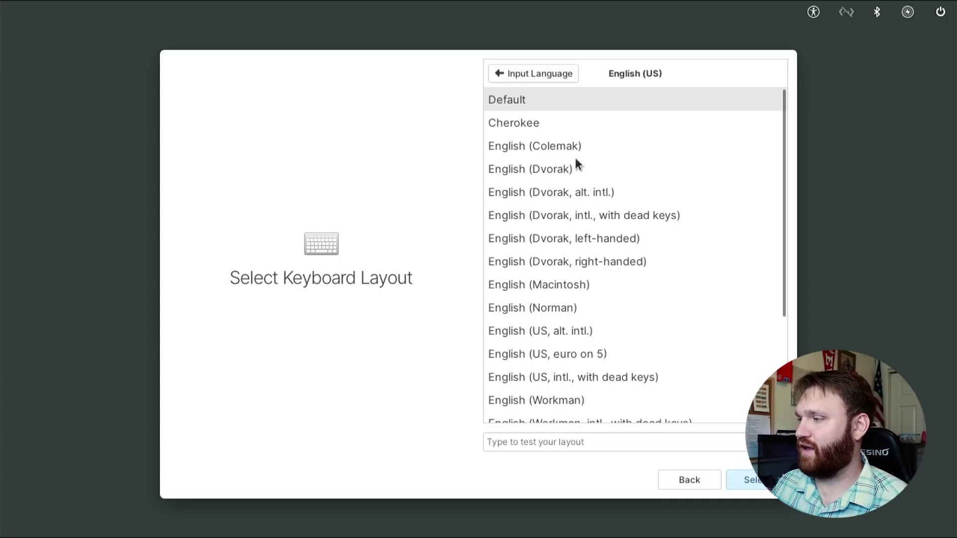
left_click(747, 479)
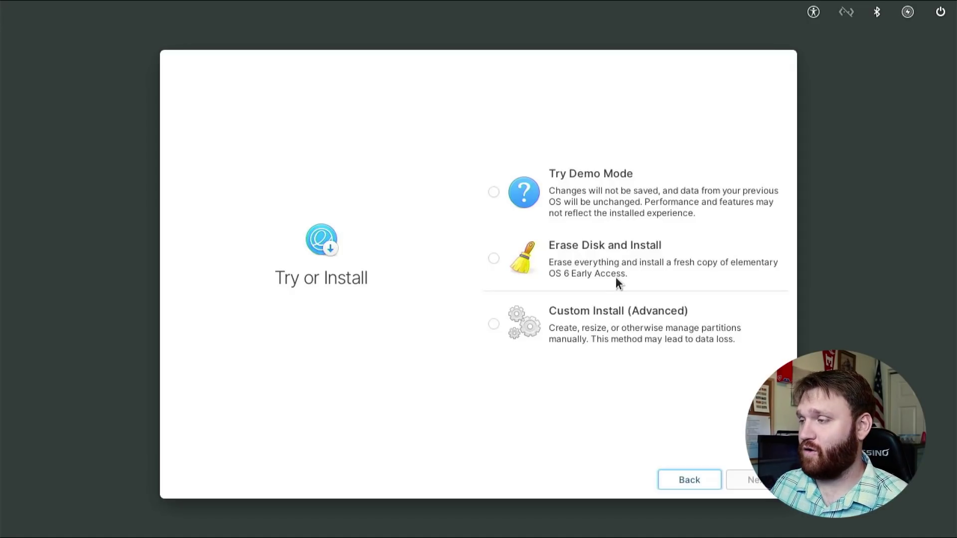
Choose Custom Install (Advanced) to view the /dev/sda1 fat32 and /dev/sda2 ext4 partitions.
left_click(493, 323)
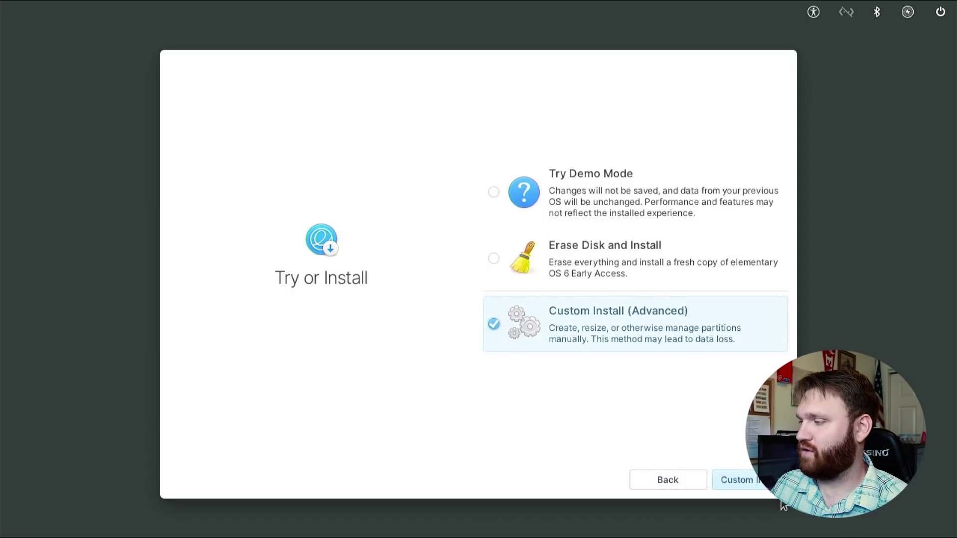
left_click(758, 483)
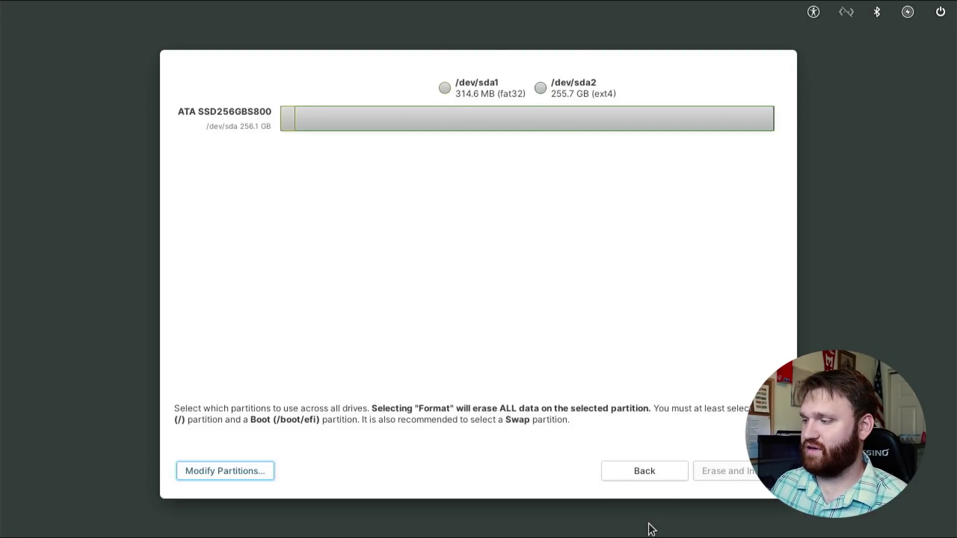
Go back and choose Erase Disk and Install on the ATA SSD256GBS800 drive.
left_click(643, 471)
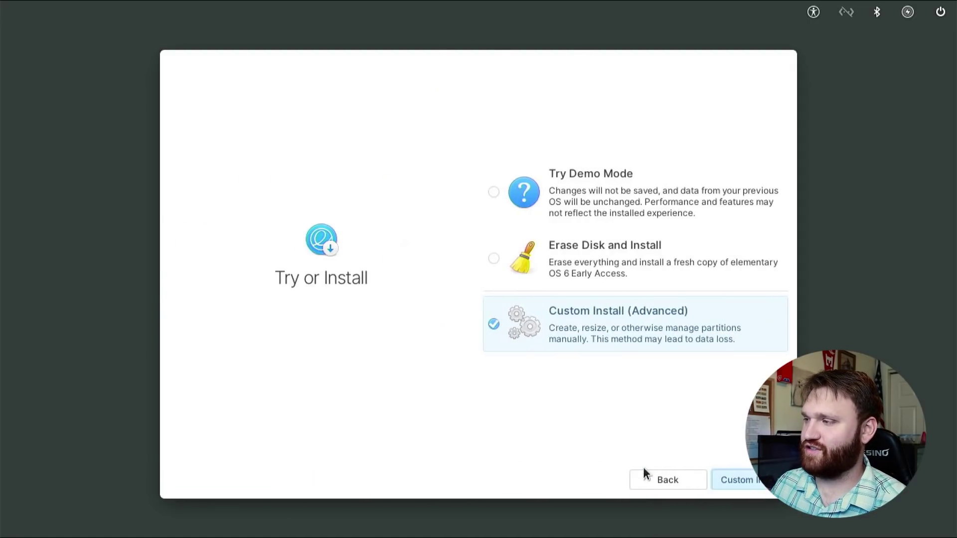
left_click(598, 261)
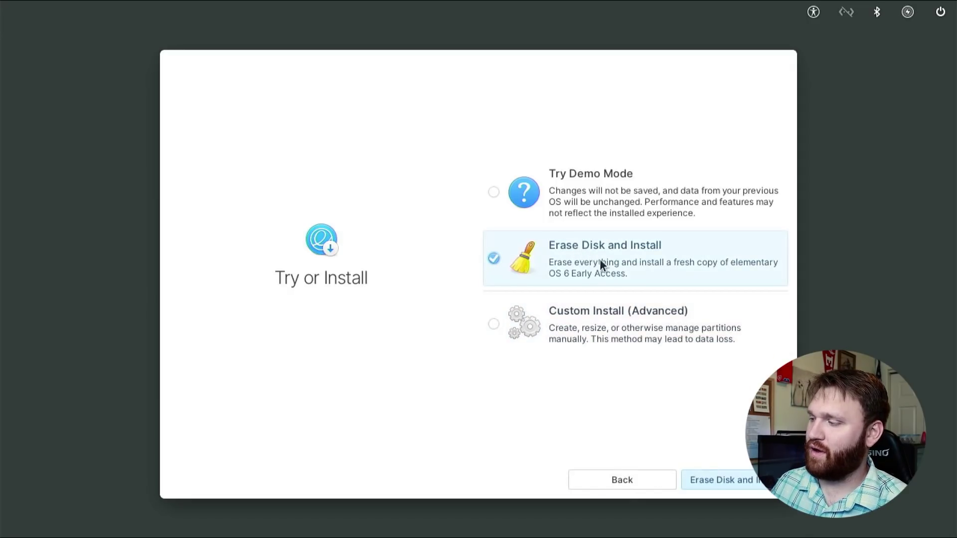
left_click(735, 480)
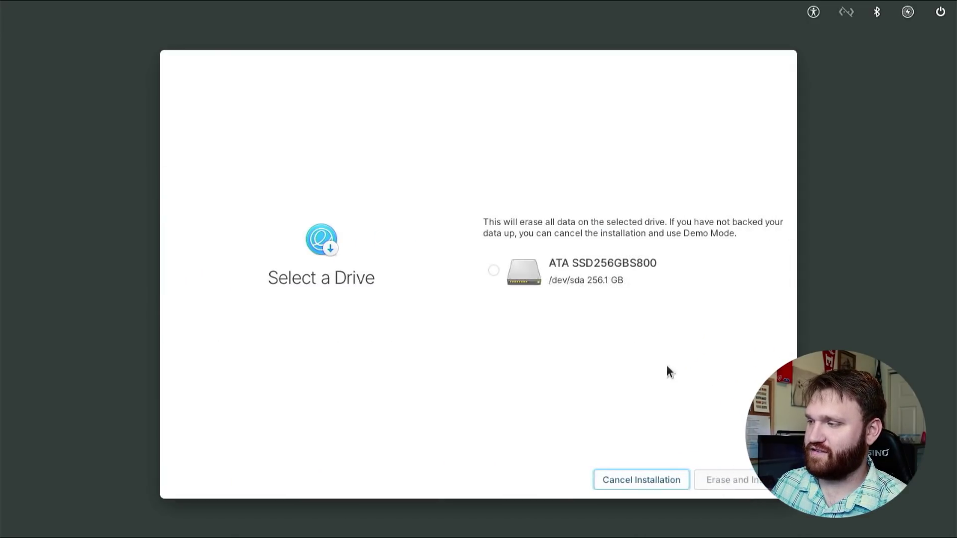
left_click(544, 270)
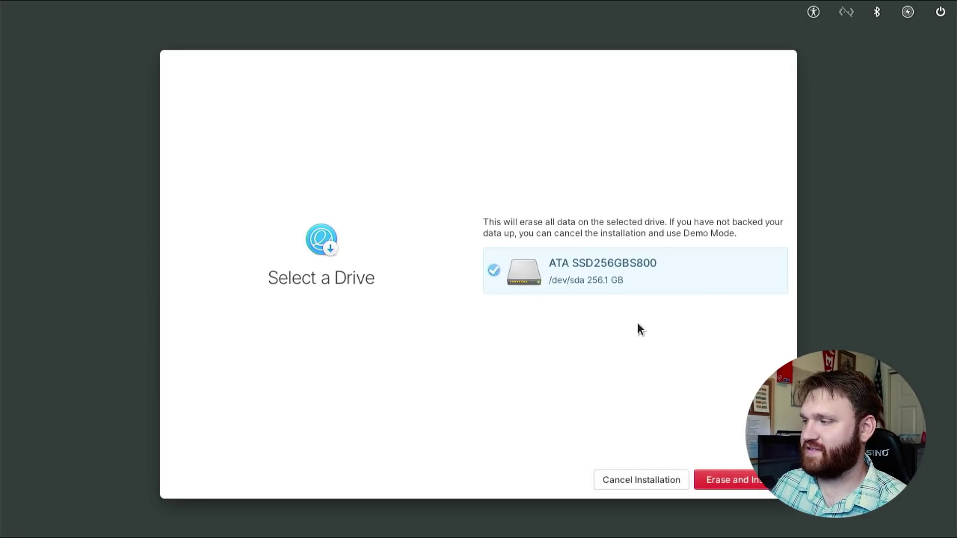
left_click(740, 482)
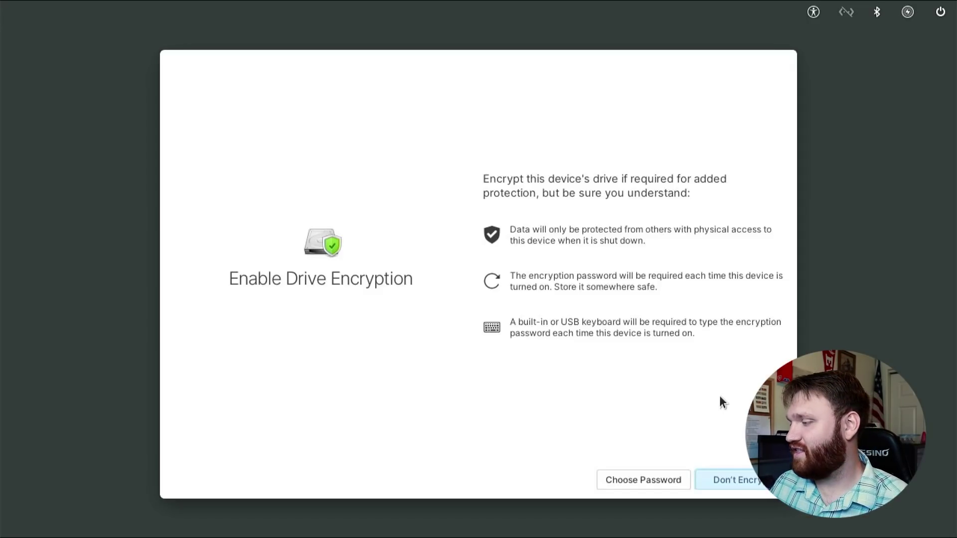
Skip drive encryption to begin installing, and show the detailed installation log.
left_click(723, 484)
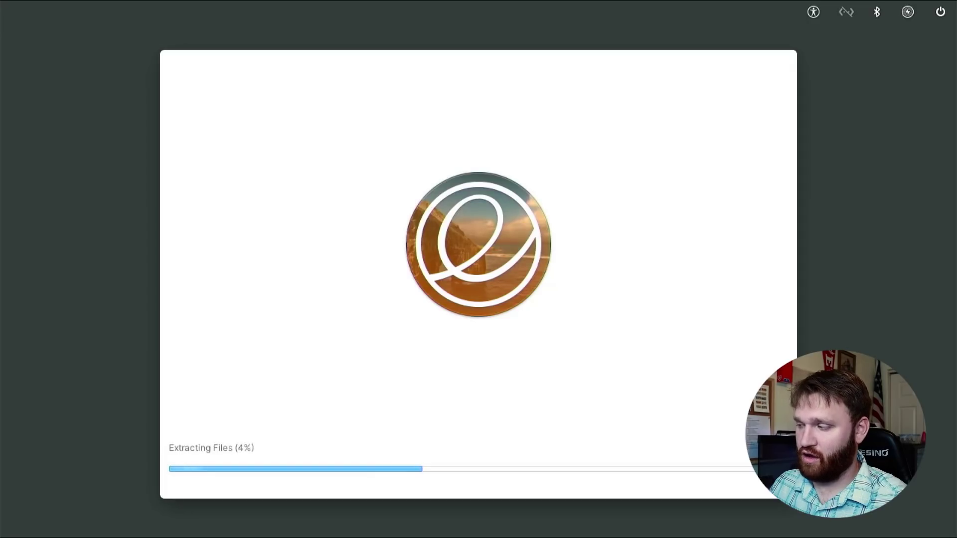
left_click(780, 447)
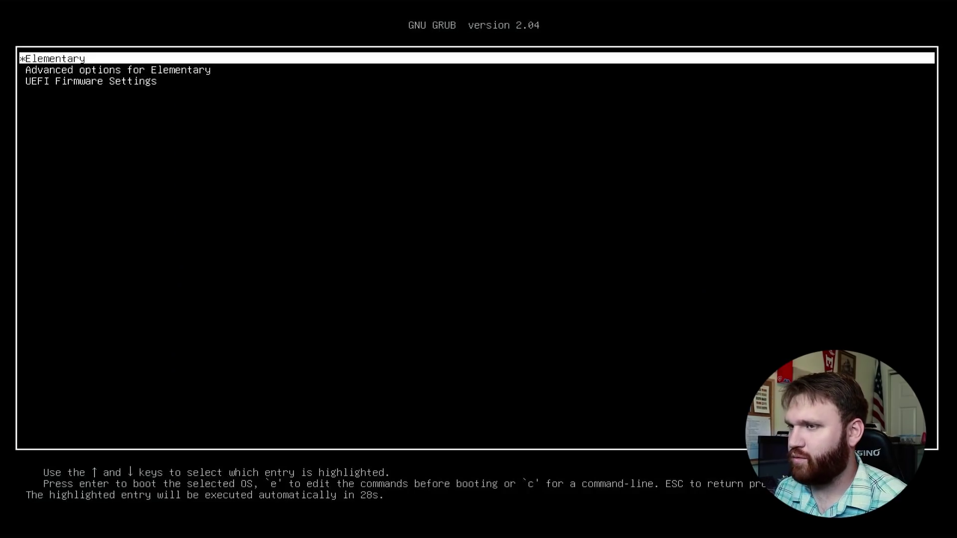
Halt the GRUB countdown and keep the Elementary entry selected for booting.
key("Down")
key("Up")
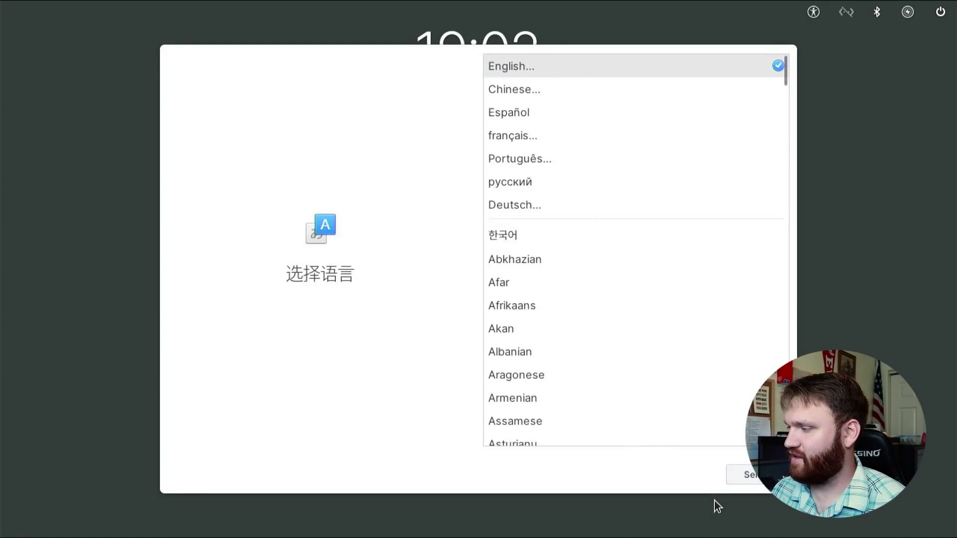
Keep English as the system language and the default English (US) keyboard layout.
left_click(748, 474)
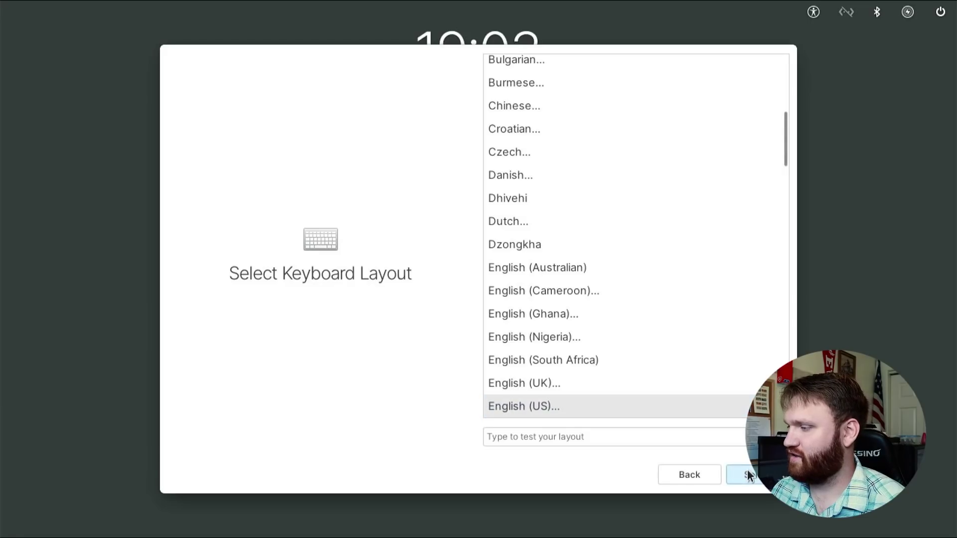
left_click(748, 475)
left_click(748, 475)
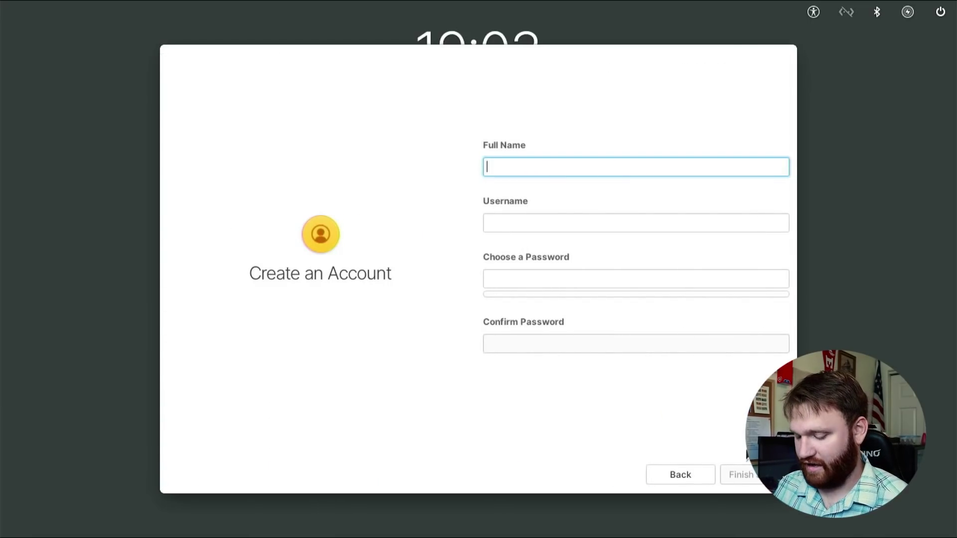
Create the user account with a full name, username and password, then finish.
type("Brandon ")
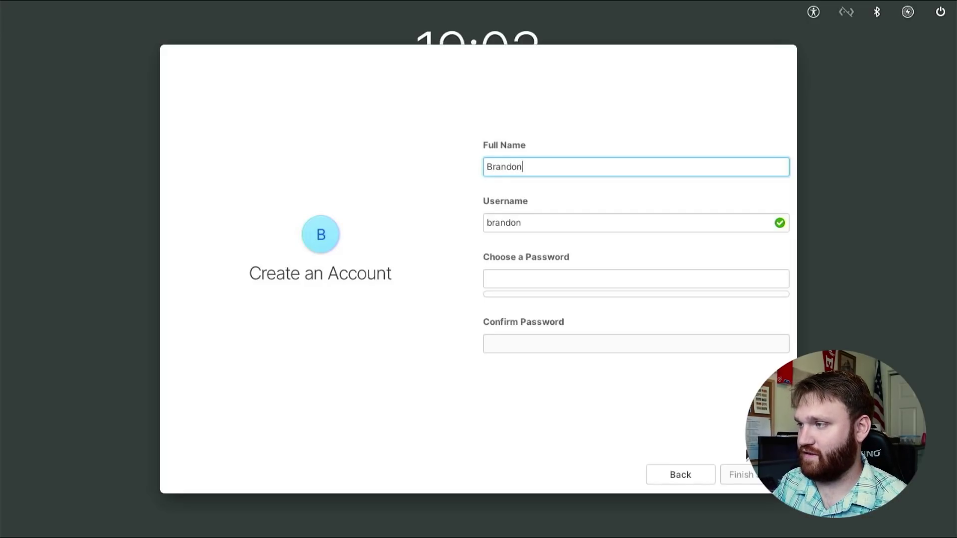
type("Hopkins")
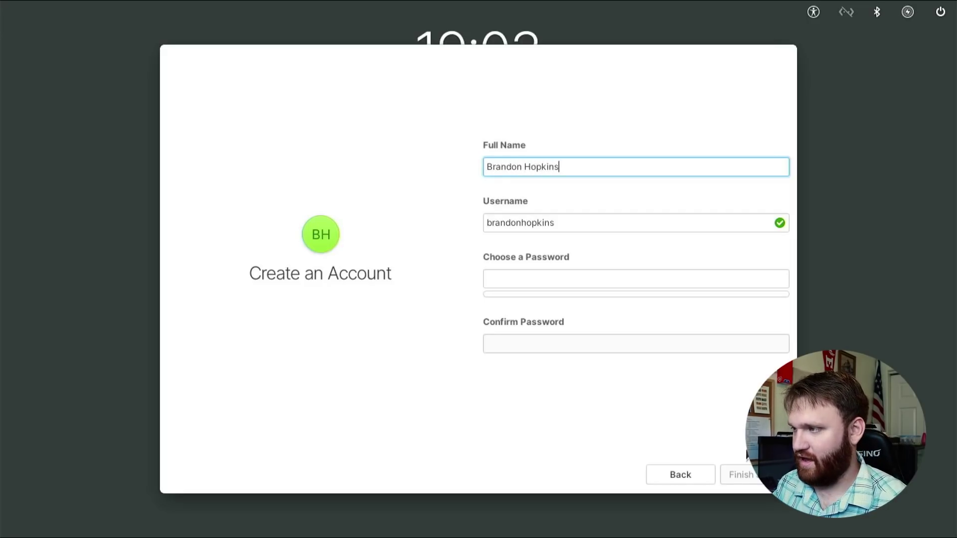
key("Tab")
type("brandon")
key("Tab")
type("password")
key("Tab")
type("password")
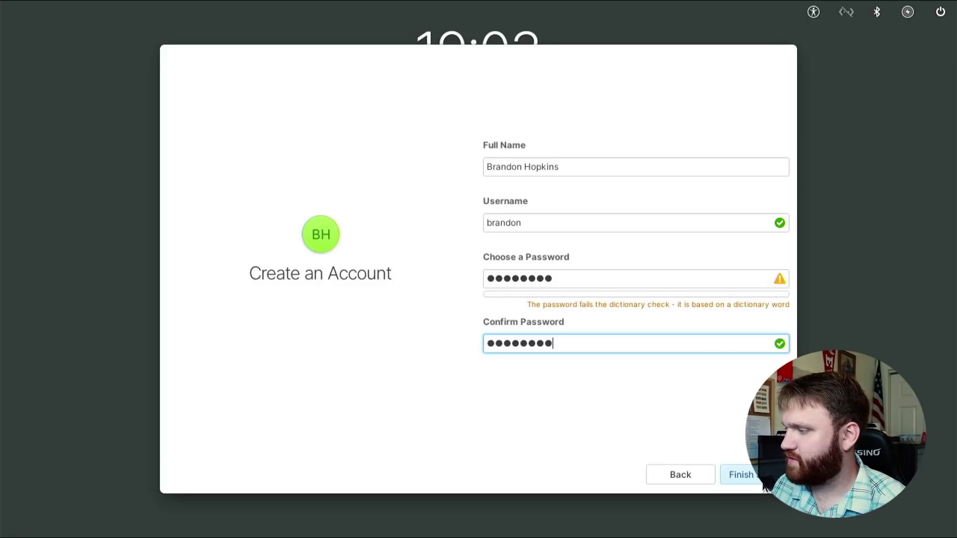
left_click(765, 487)
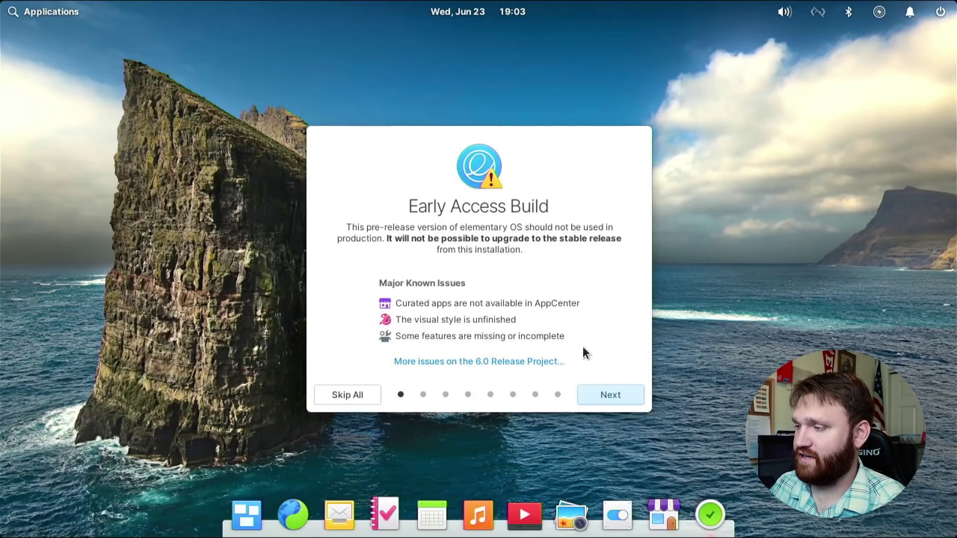
Page through the onboarding tour, from early access through apps, and close it.
left_click(619, 394)
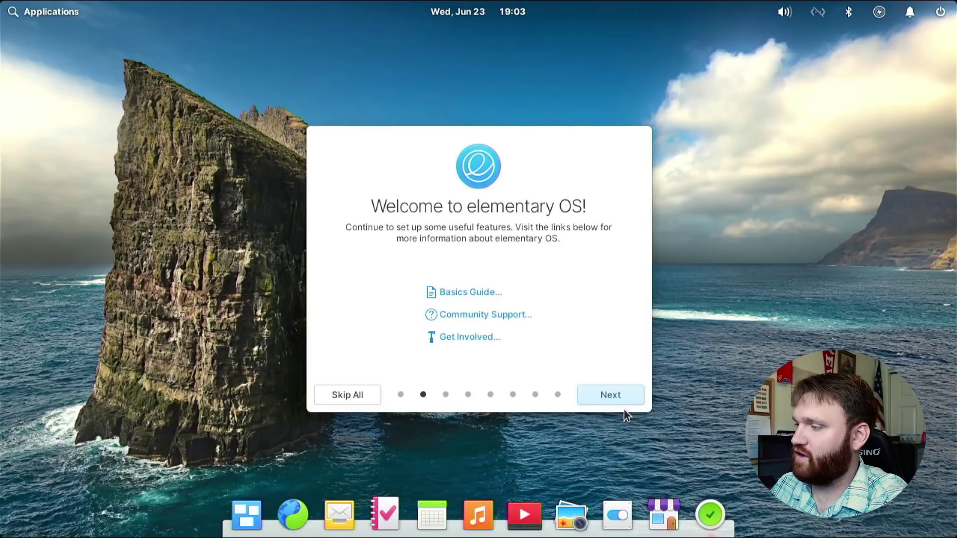
left_click(618, 395)
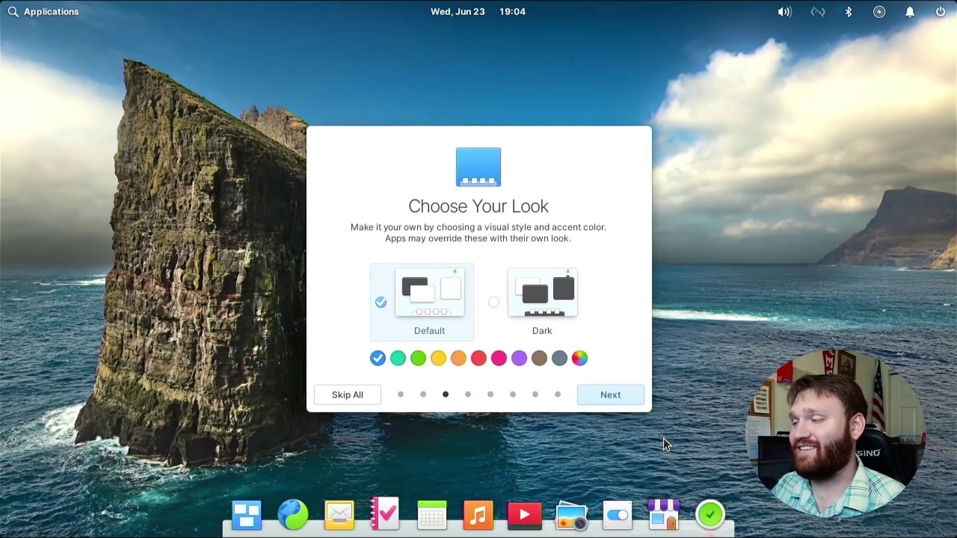
left_click(617, 398)
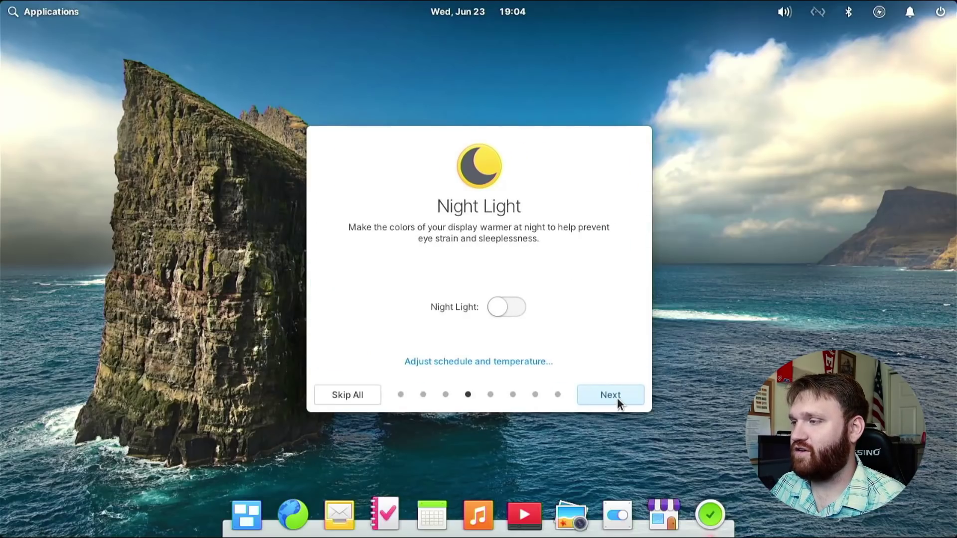
left_click(617, 398)
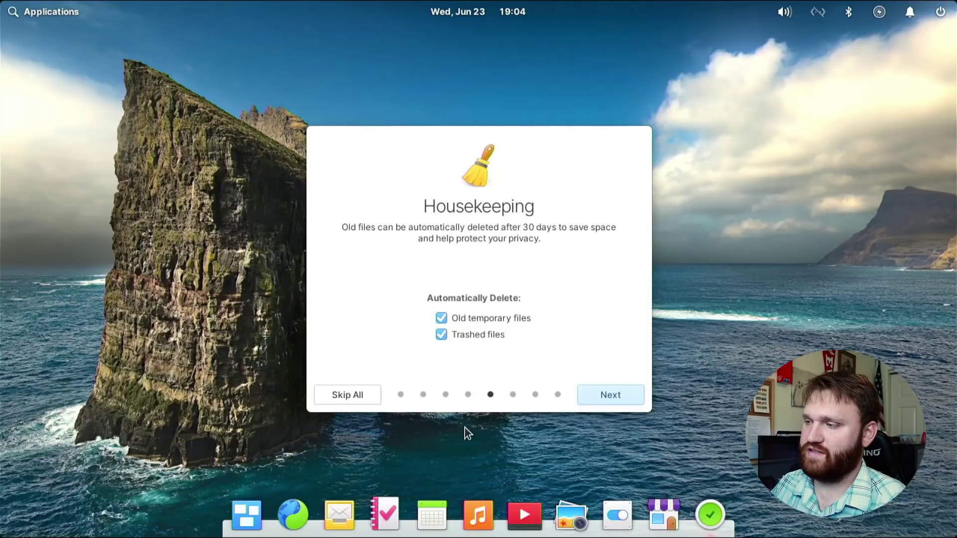
left_click(591, 396)
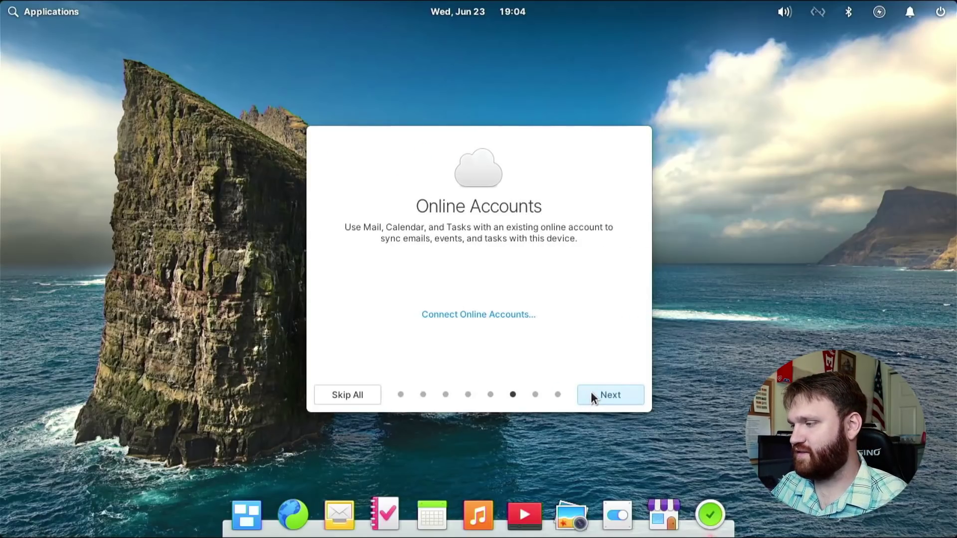
left_click(591, 392)
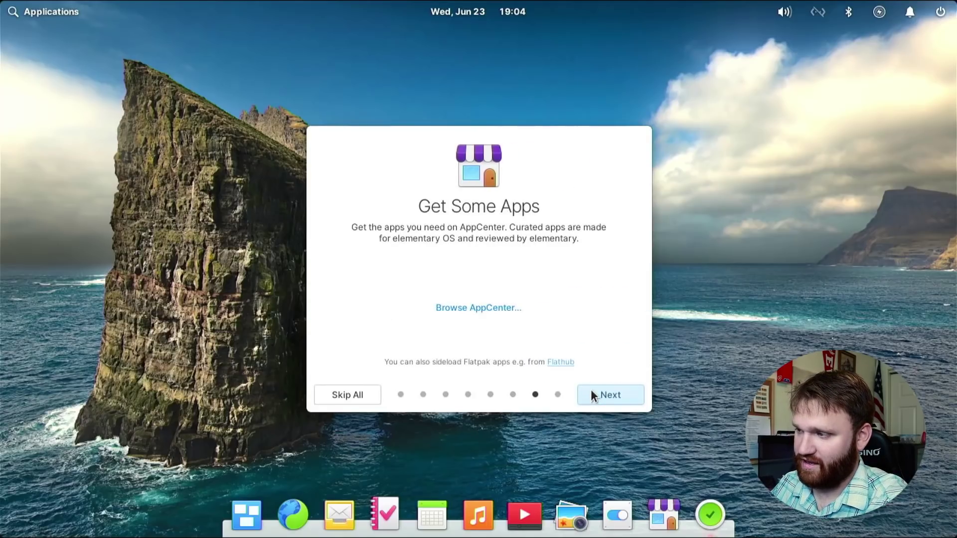
left_click(598, 393)
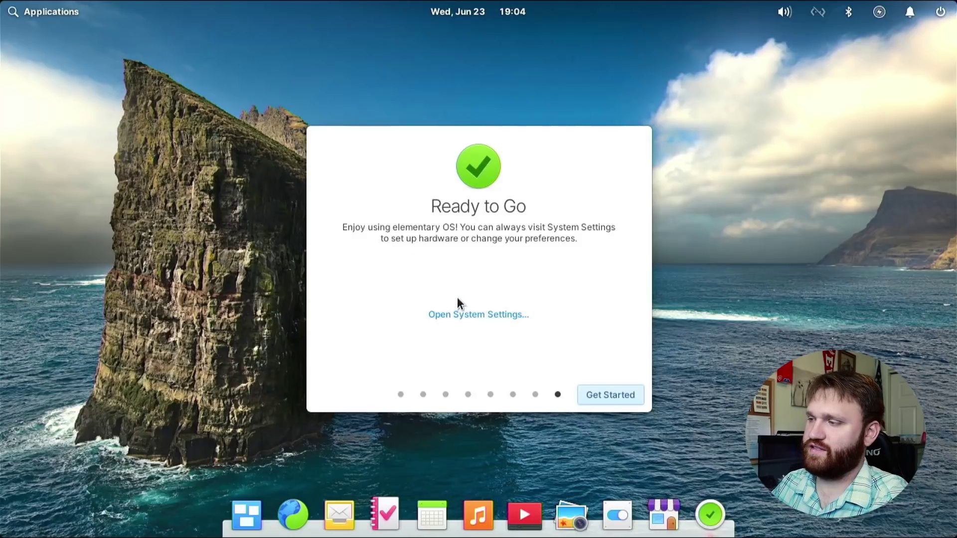
left_click(618, 399)
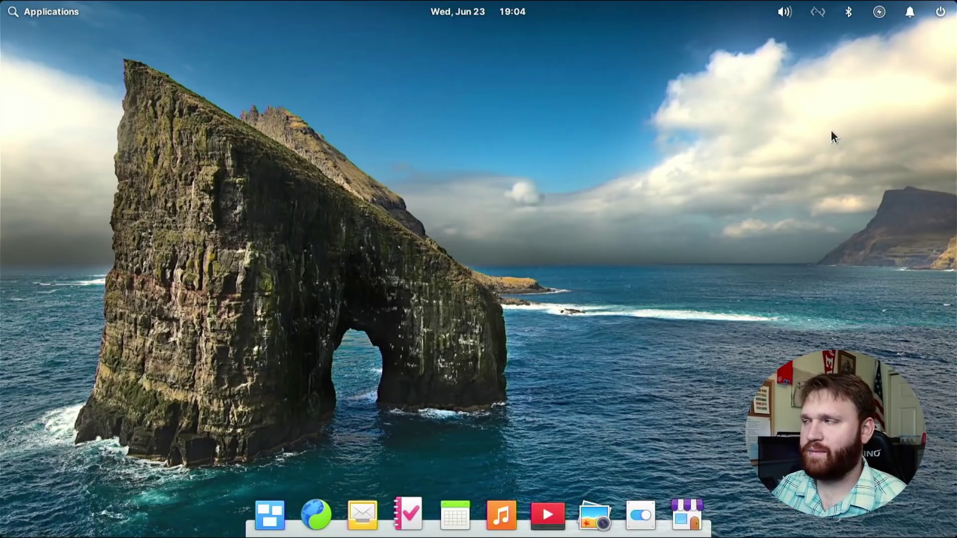
Connect to the first Wi-Fi network in the panel's network list.
left_click(818, 12)
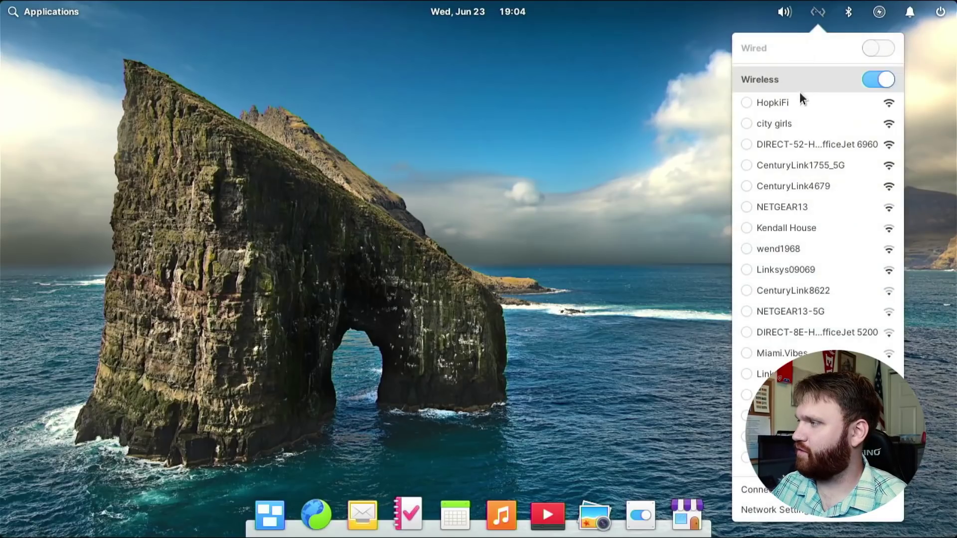
left_click(781, 102)
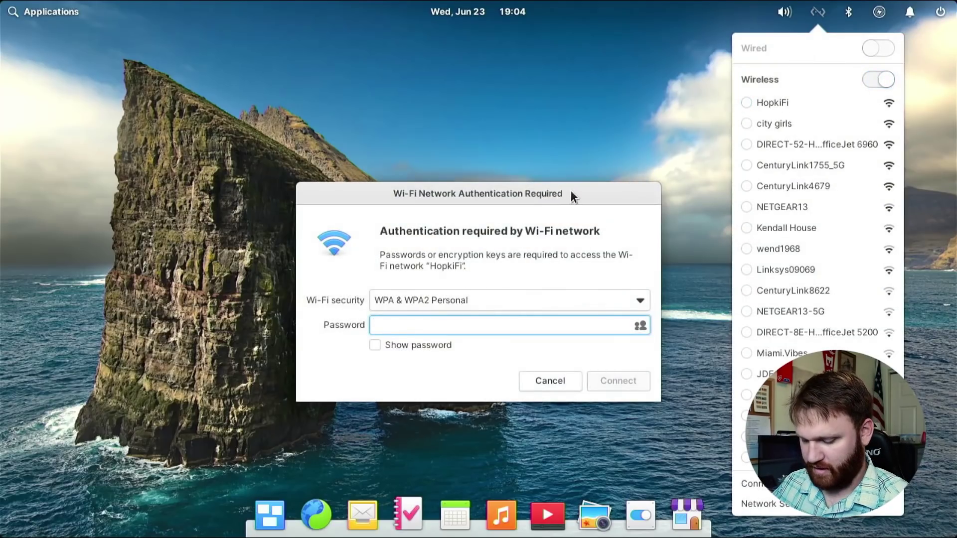
left_click(626, 378)
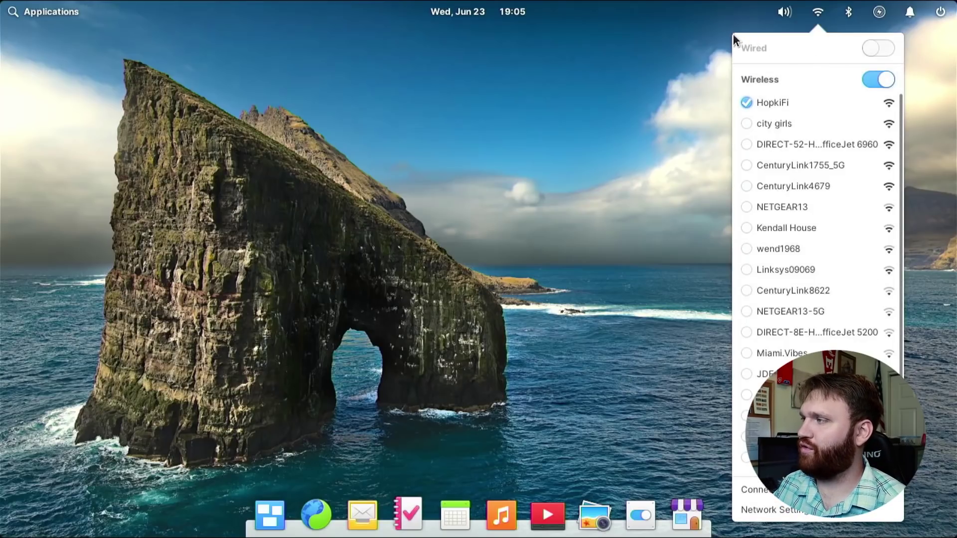
left_click(456, 234)
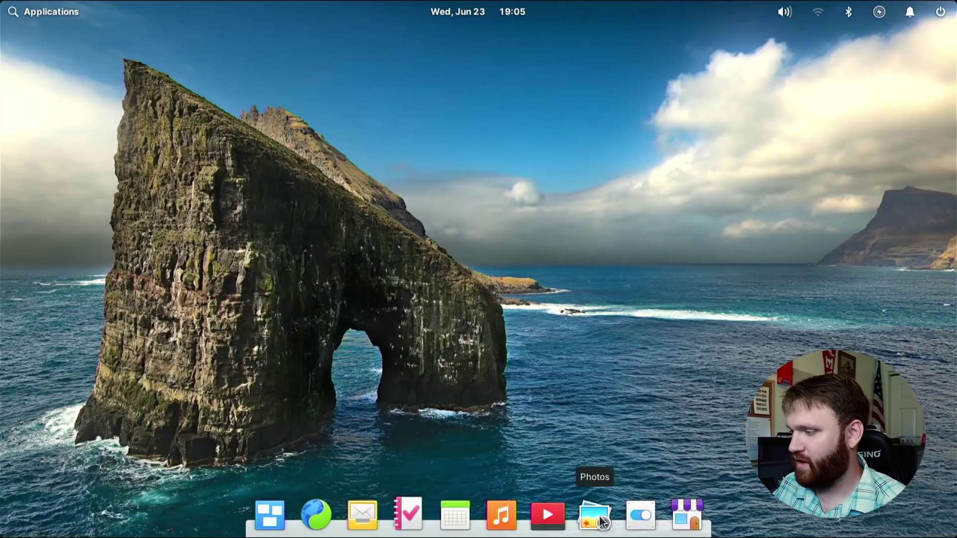
Open System Settings and resize and reposition its window to show every section.
left_click(636, 526)
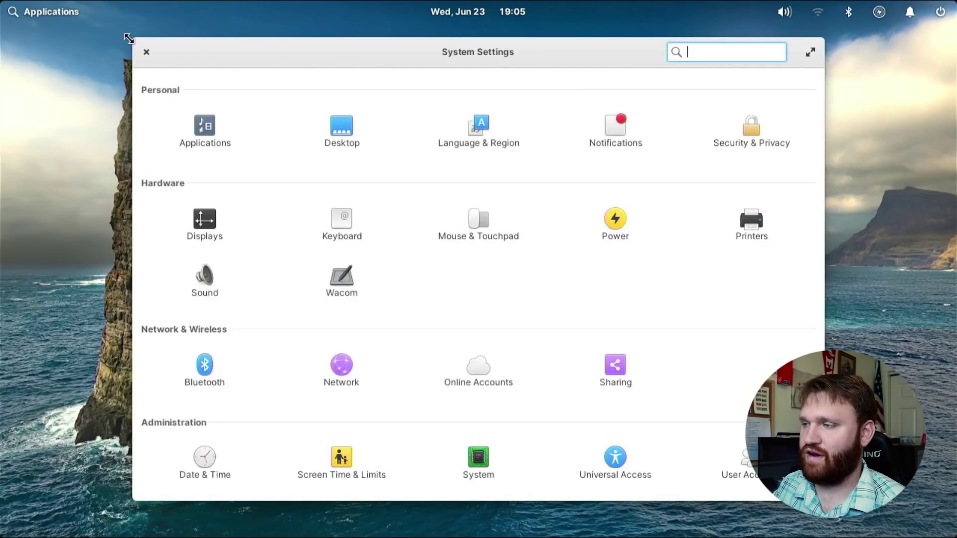
left_click_drag(130, 38, 466, 284)
left_click_drag(596, 233, 386, 60)
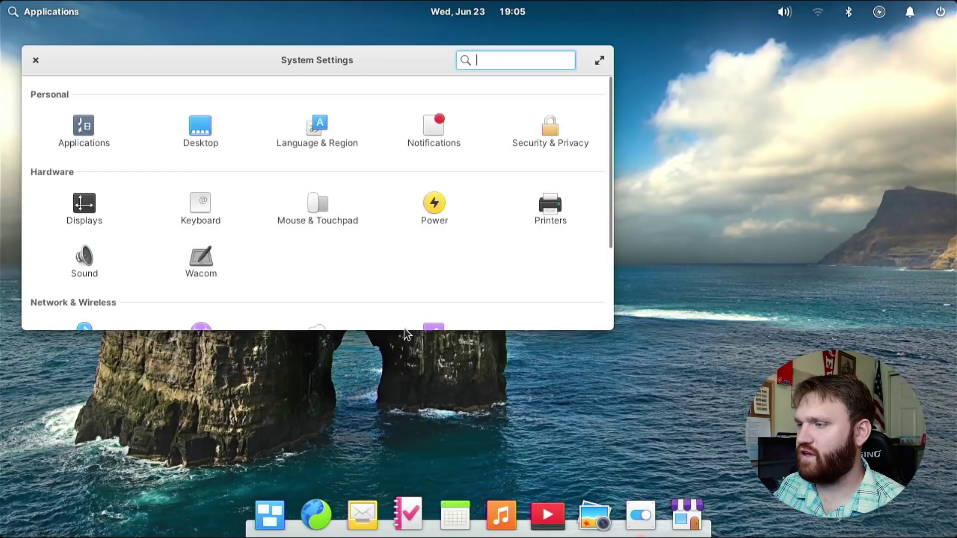
left_click_drag(404, 334, 393, 476)
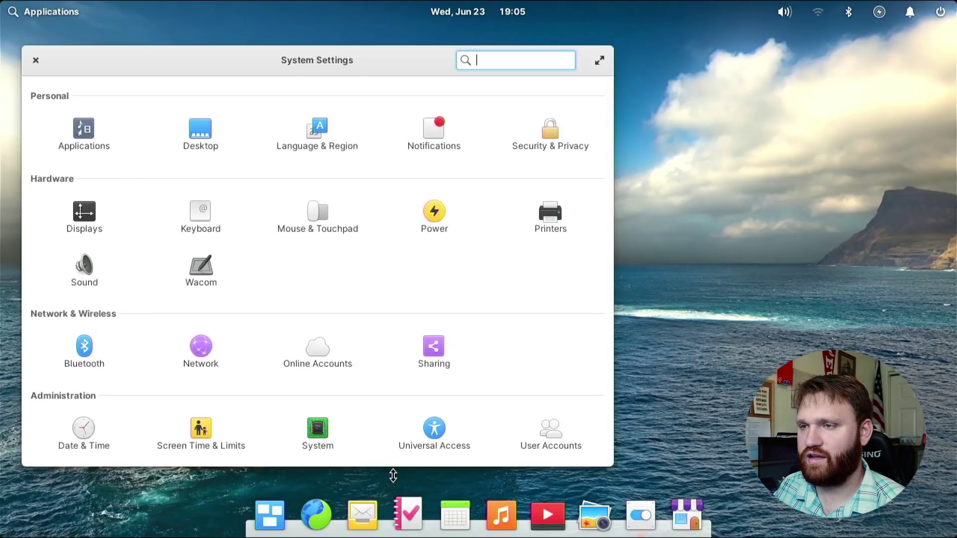
In Displays, apply the 1920 × 1080 (16:9) resolution and keep the configuration.
left_click(85, 224)
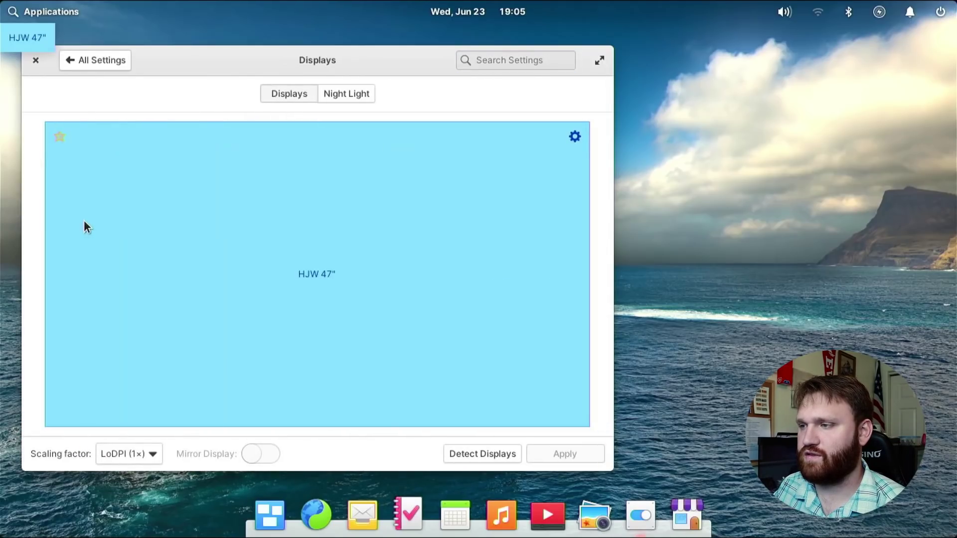
left_click(570, 137)
left_click(543, 199)
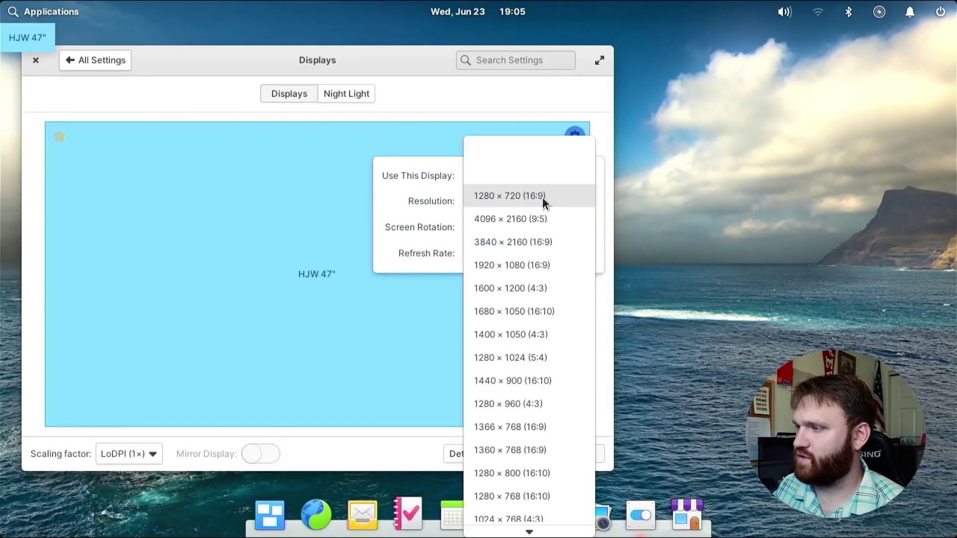
left_click(532, 269)
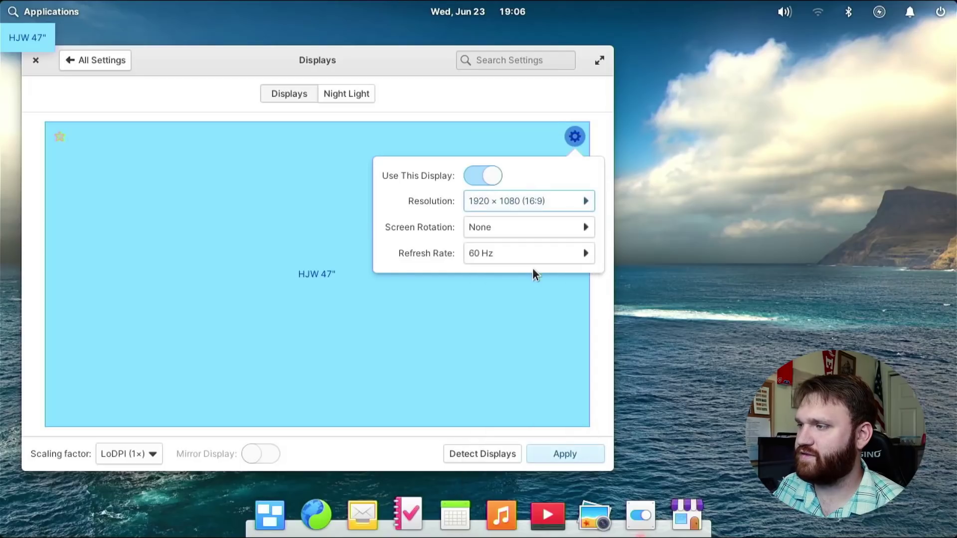
left_click(565, 451)
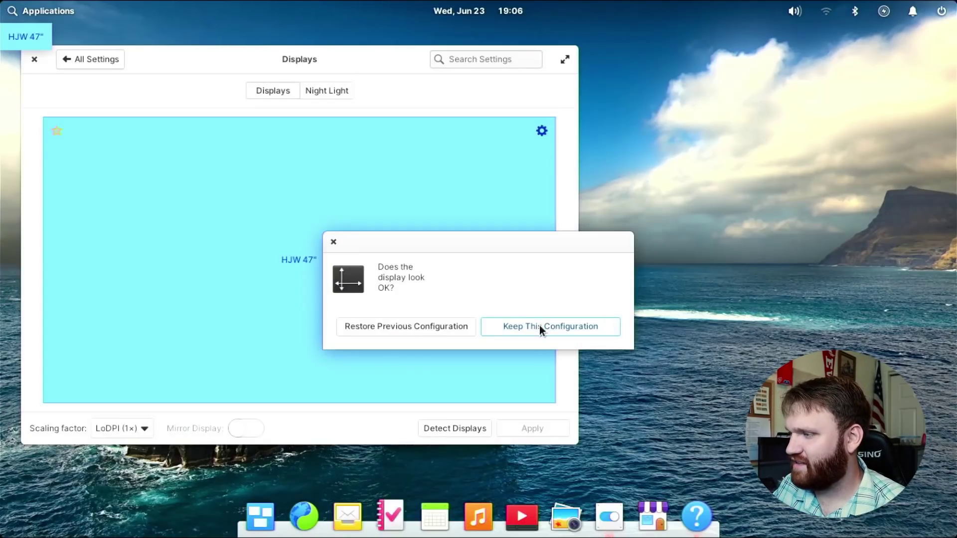
left_click(539, 325)
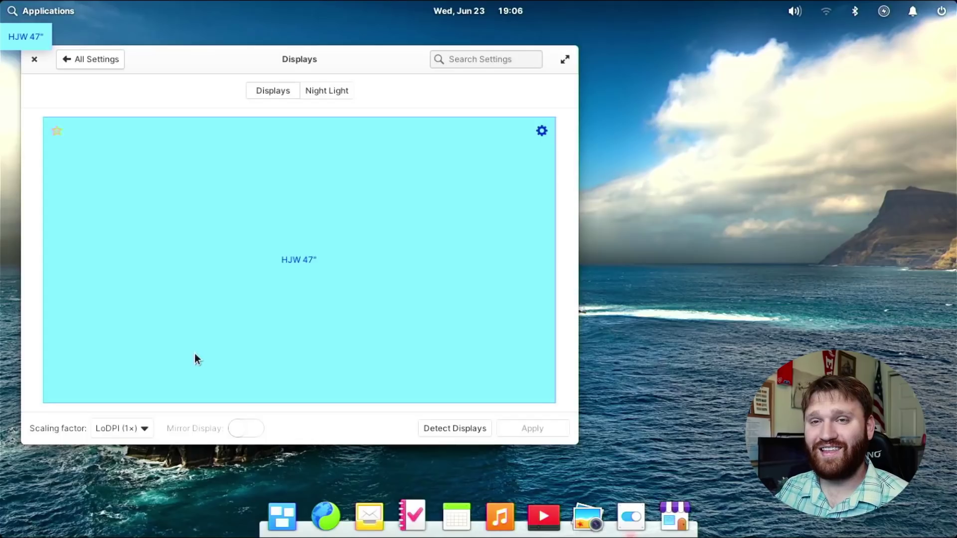
left_click(125, 429)
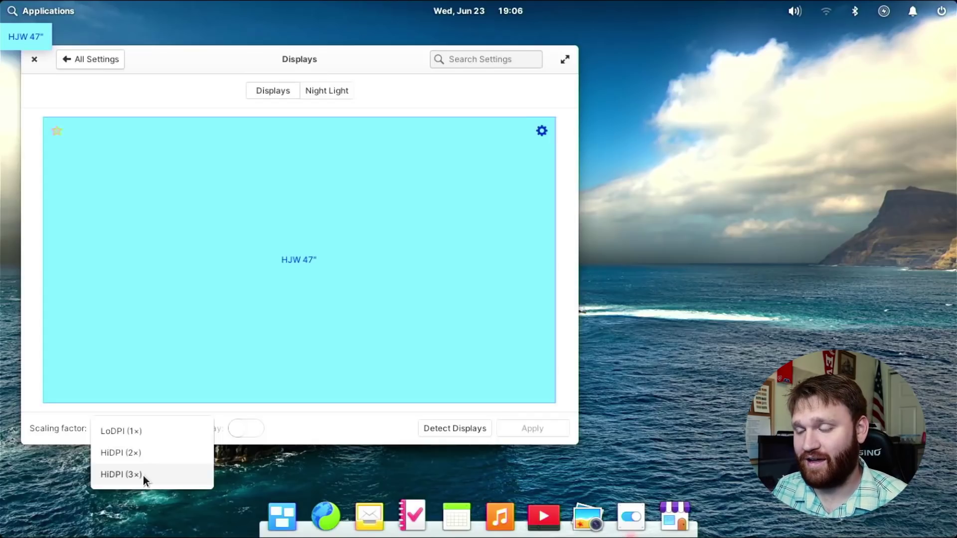
left_click(376, 429)
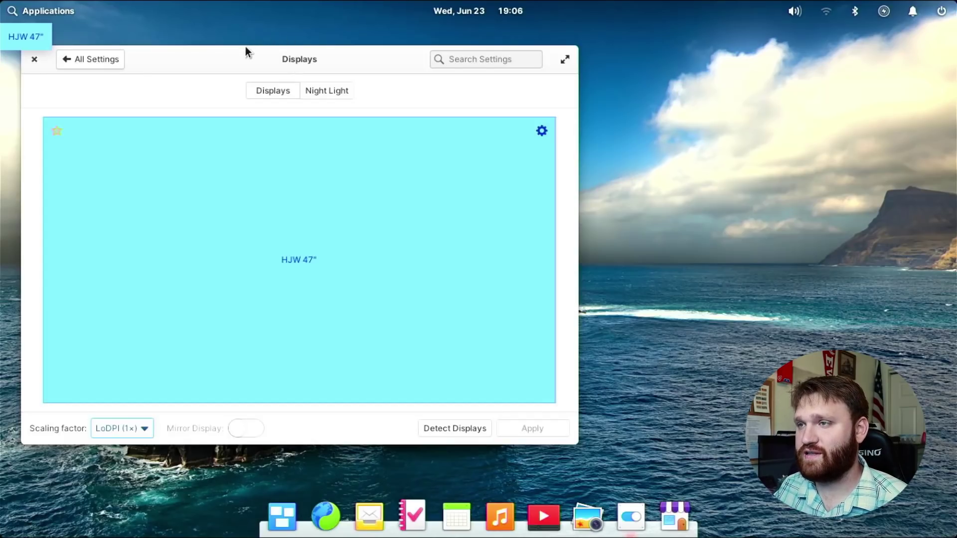
left_click_drag(242, 58, 296, 64)
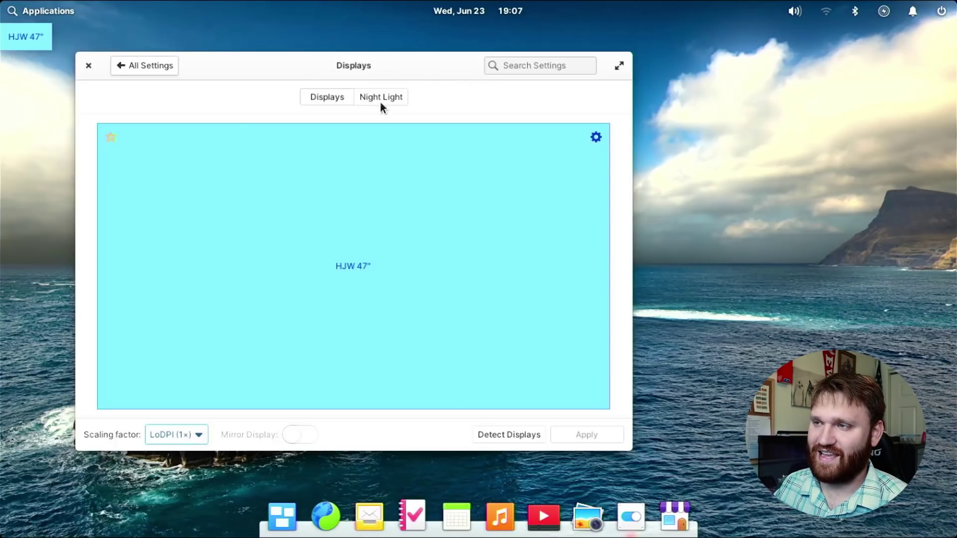
Close System Settings and clear the AppCenter '29 updates available' notification.
left_click(90, 65)
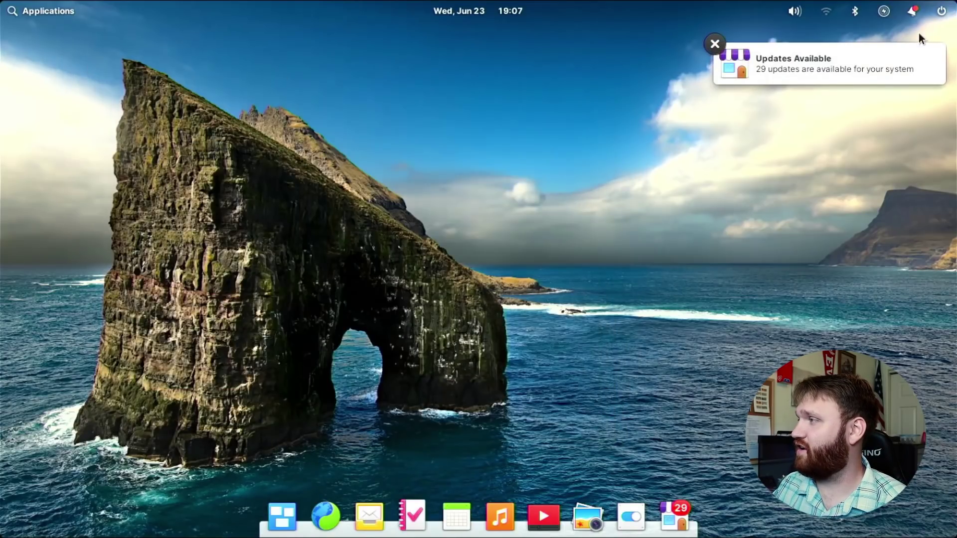
left_click(911, 10)
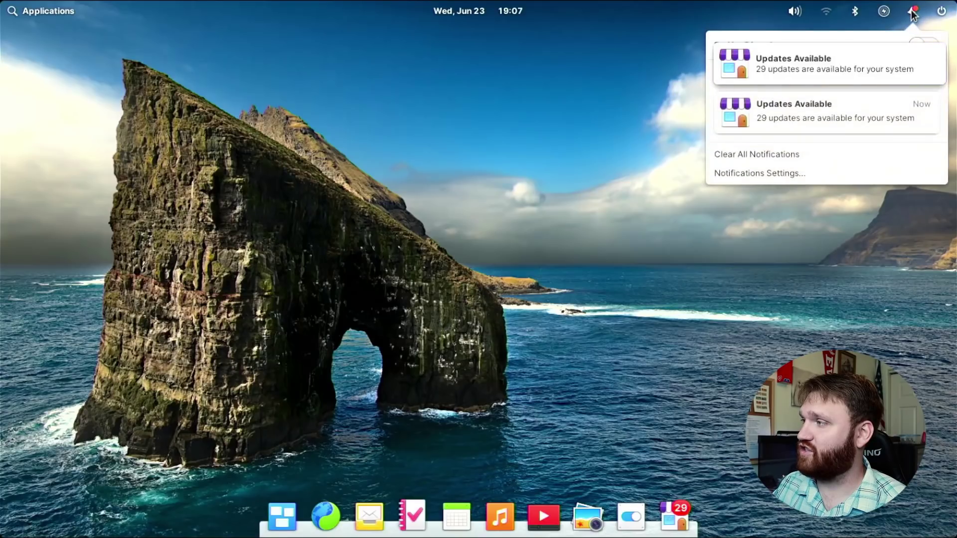
mouse_move(739, 126)
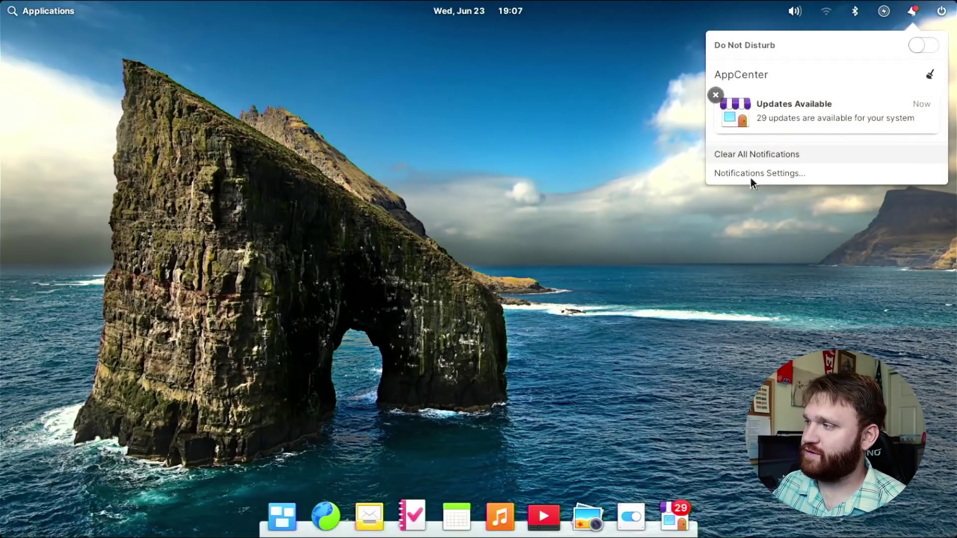
mouse_move(786, 122)
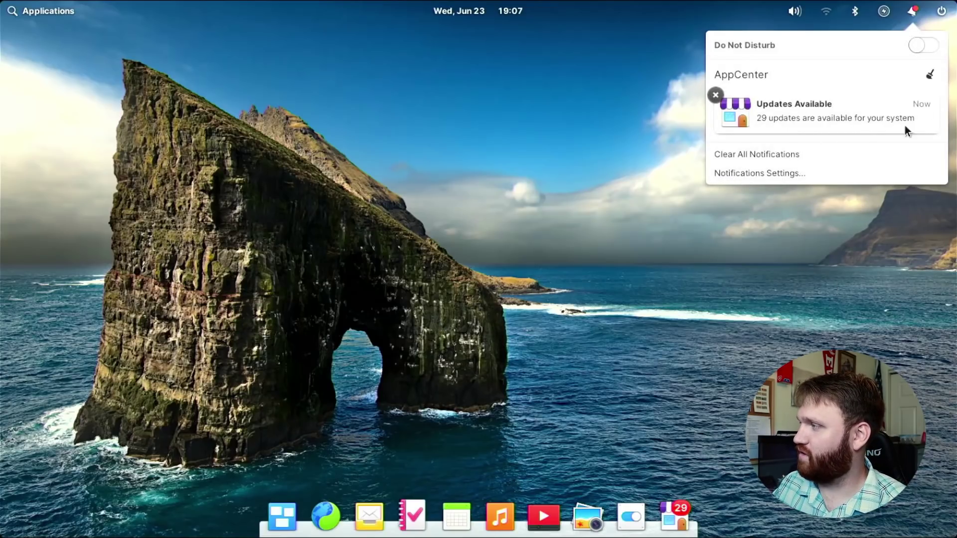
left_click(930, 75)
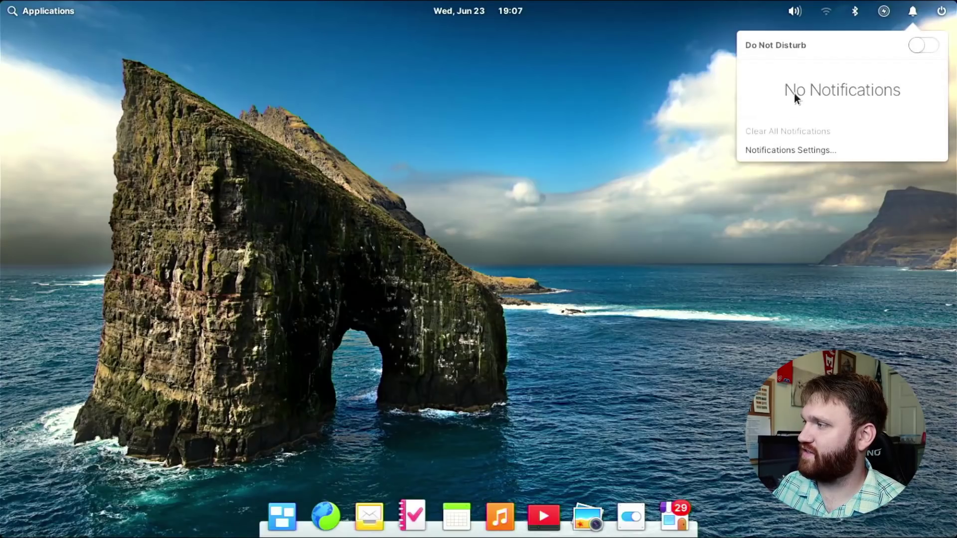
left_click(498, 172)
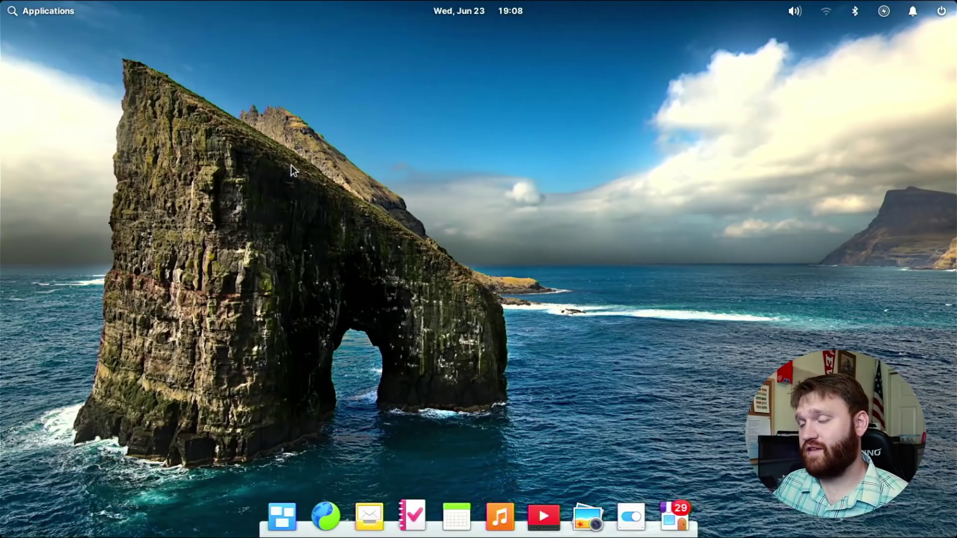
In System Settings' Desktop Appearance page, apply the Dark system style.
left_click(631, 516)
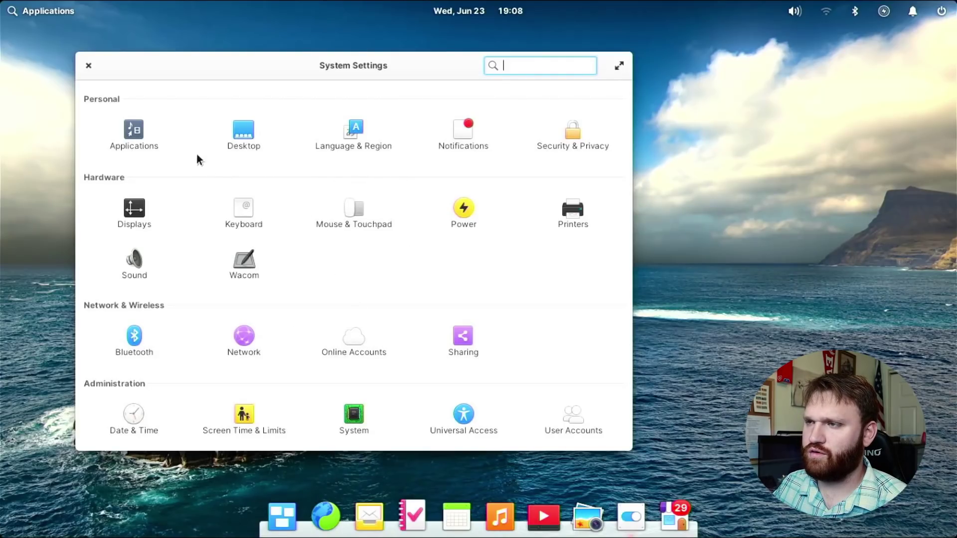
left_click(239, 131)
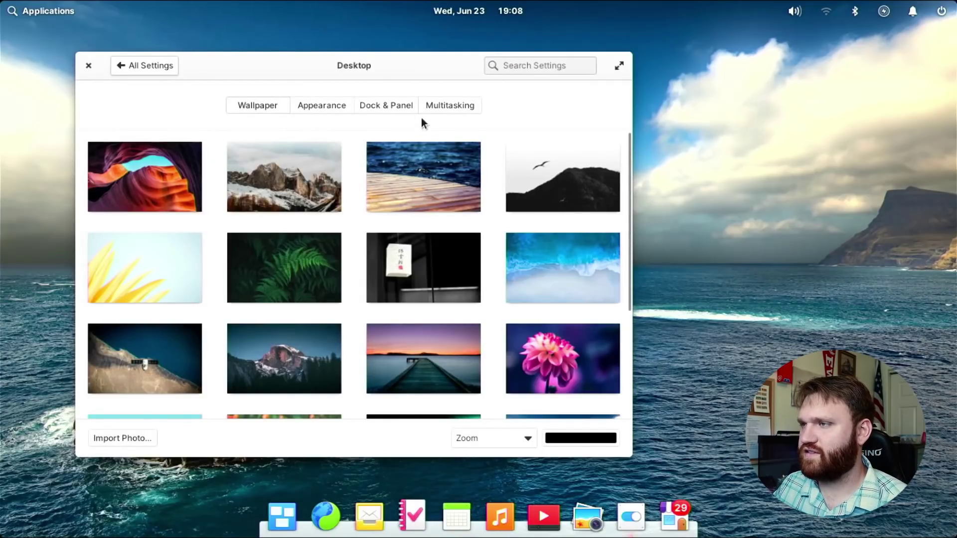
left_click(305, 106)
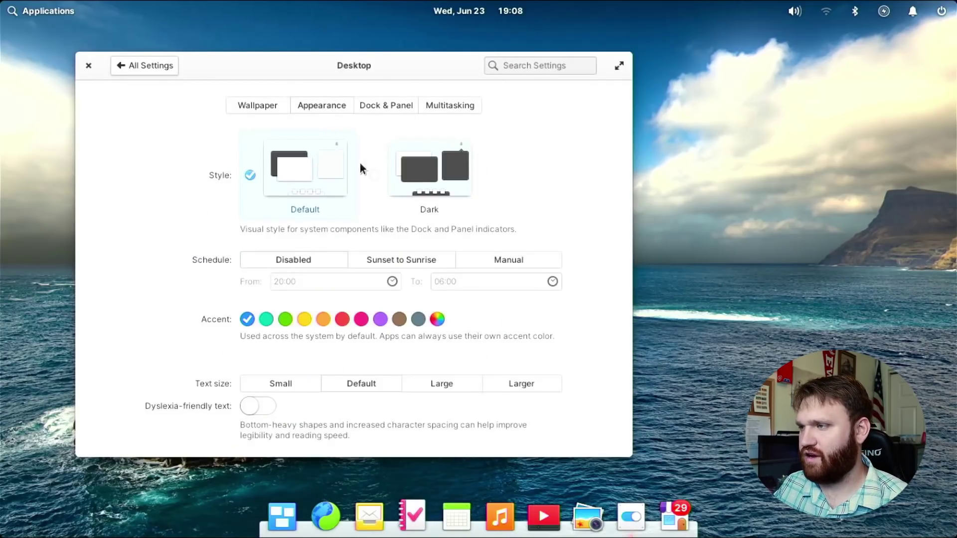
left_click(421, 170)
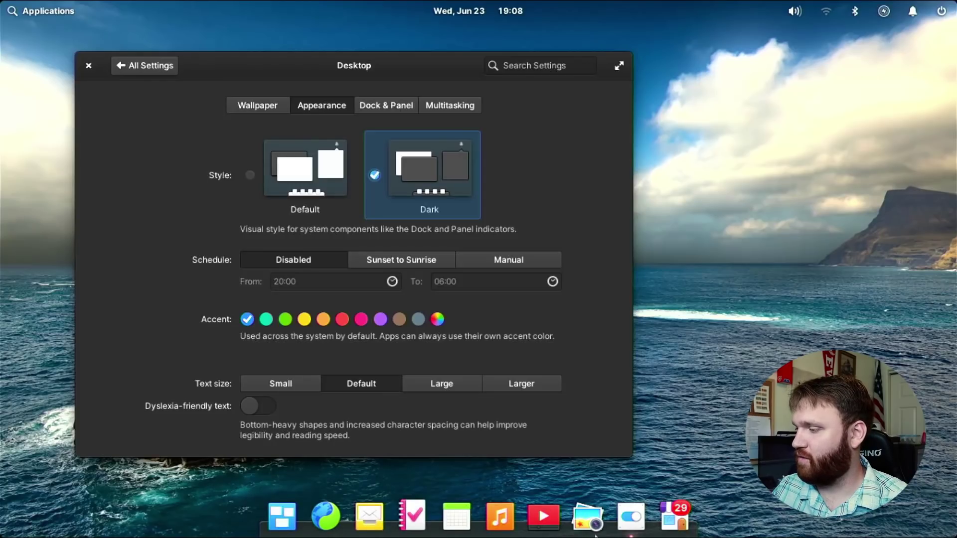
left_click(675, 521)
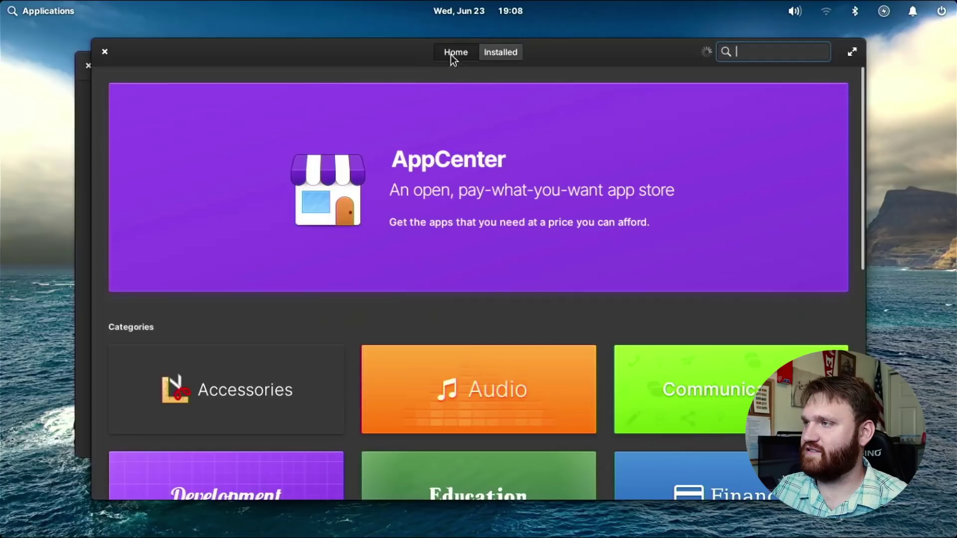
left_click(519, 57)
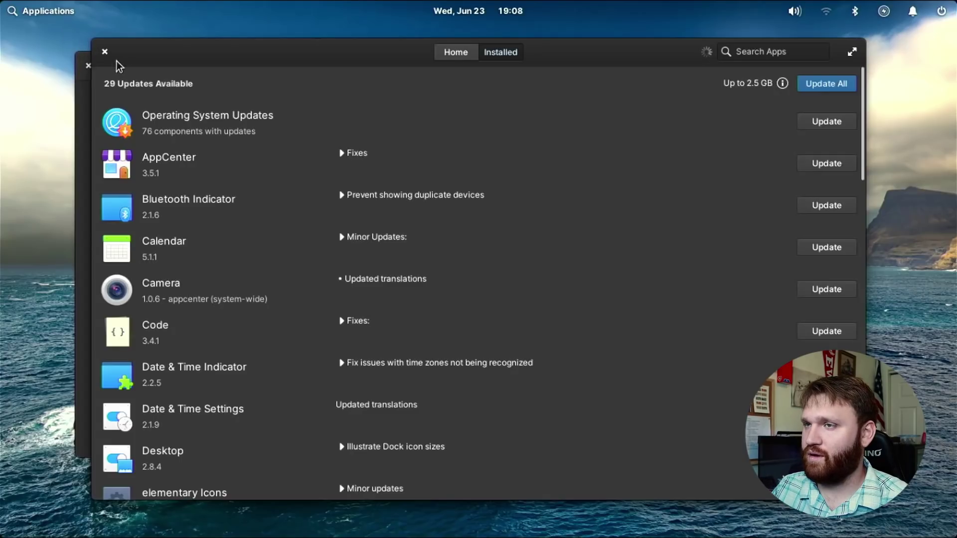
left_click(105, 52)
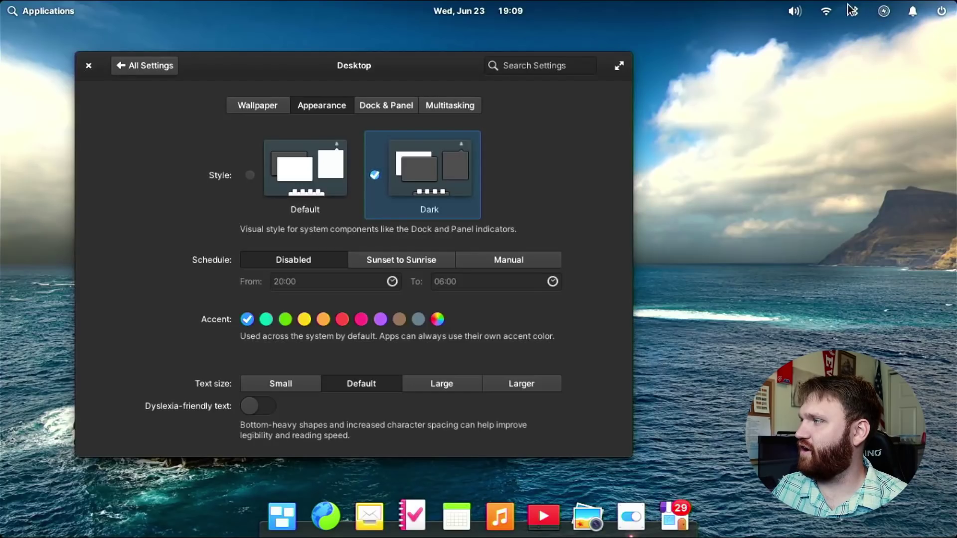
Change the accent colour to green, previewing it in the network menu.
left_click(814, 12)
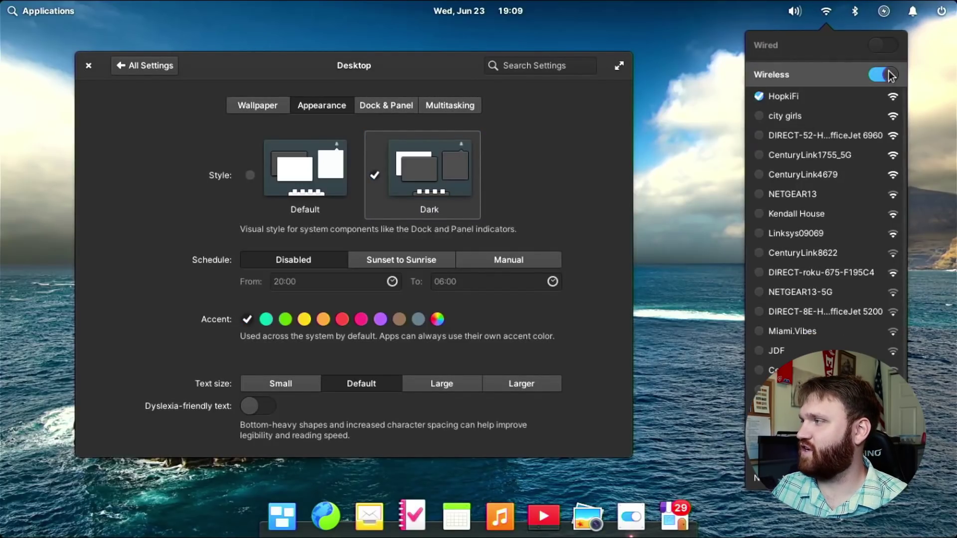
left_click(645, 95)
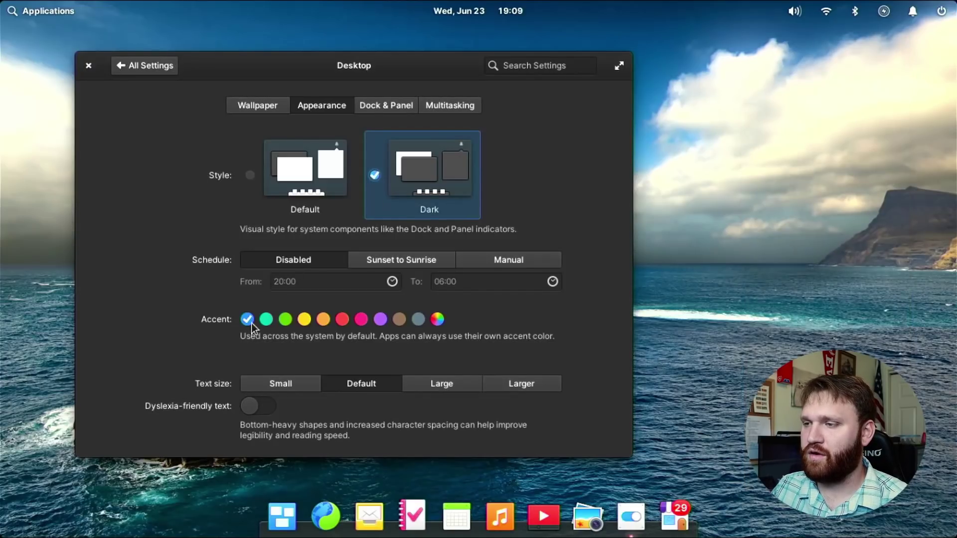
left_click(285, 319)
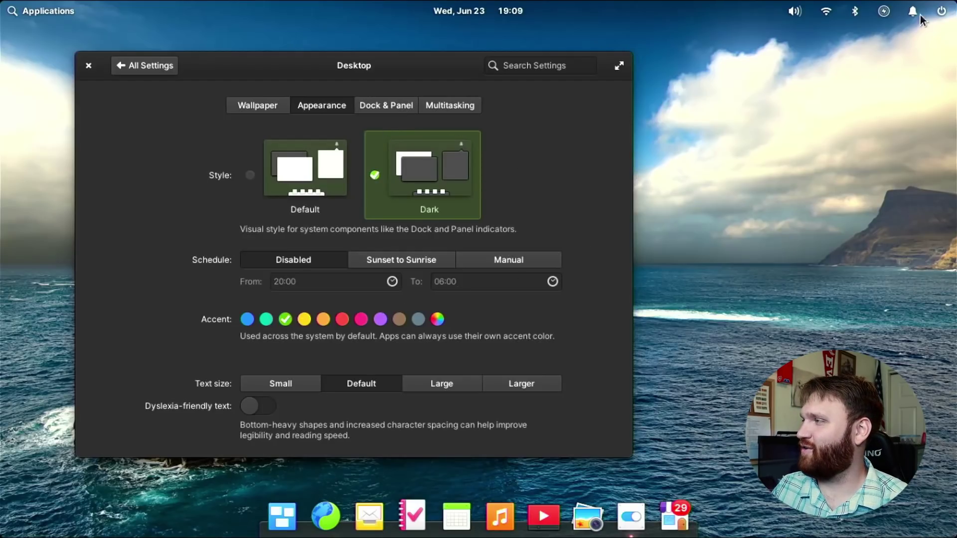
Restore the blue accent colour and go back to the All Settings overview.
left_click(820, 12)
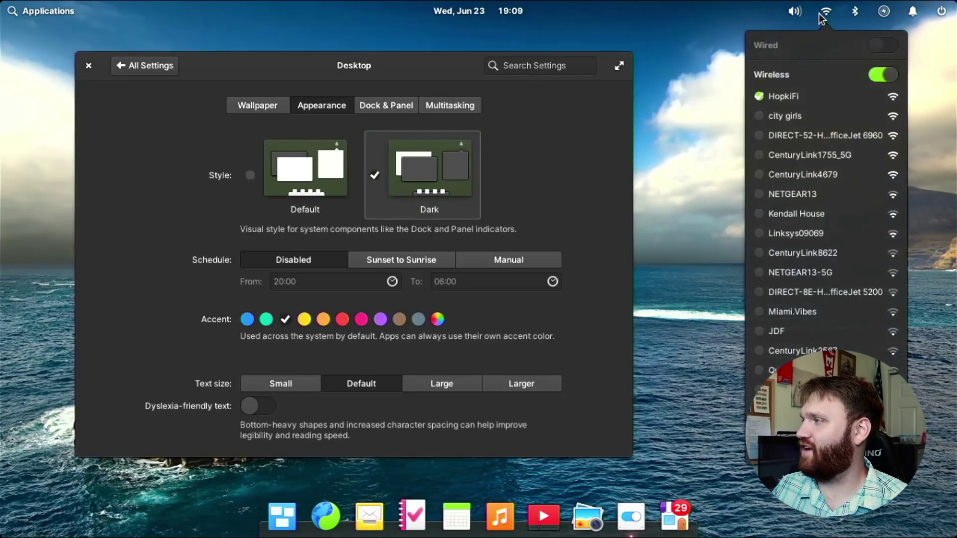
left_click(568, 174)
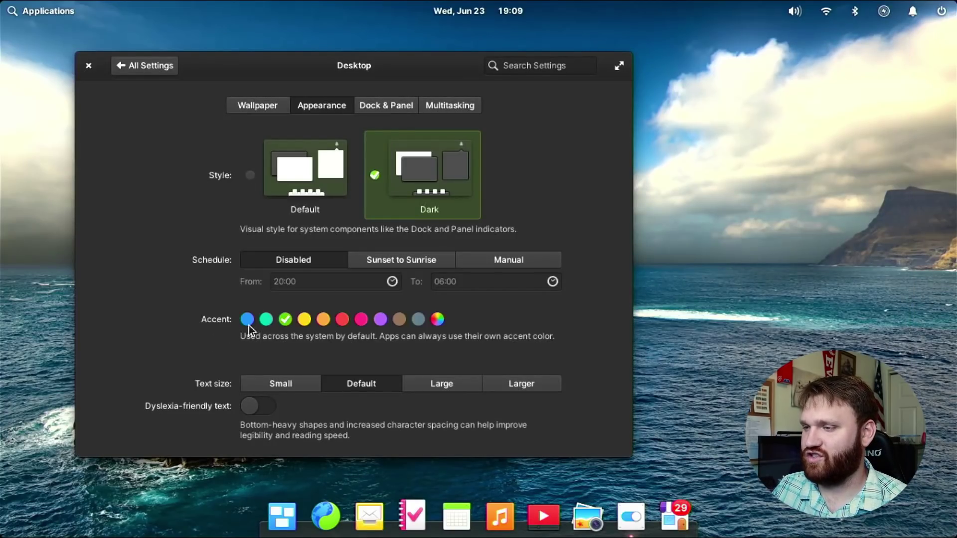
left_click(247, 320)
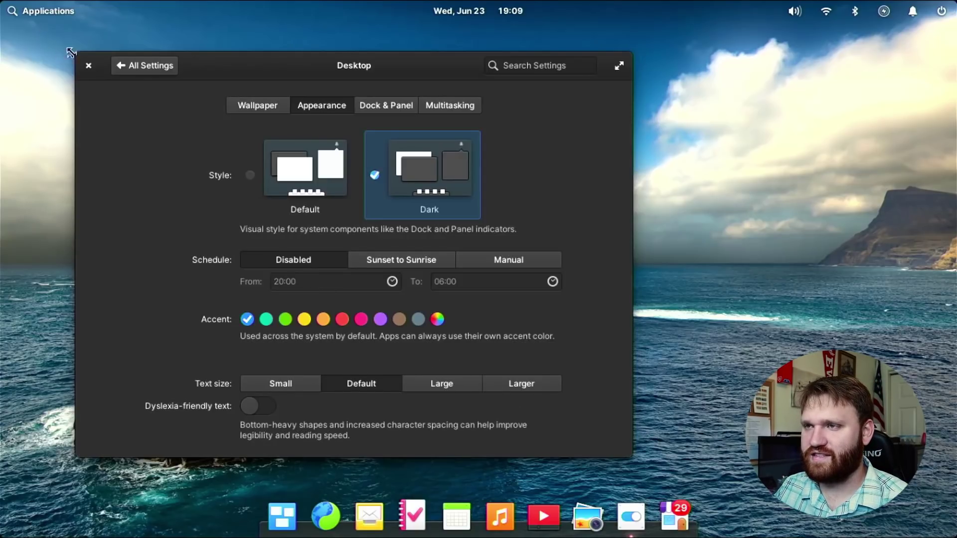
left_click(133, 68)
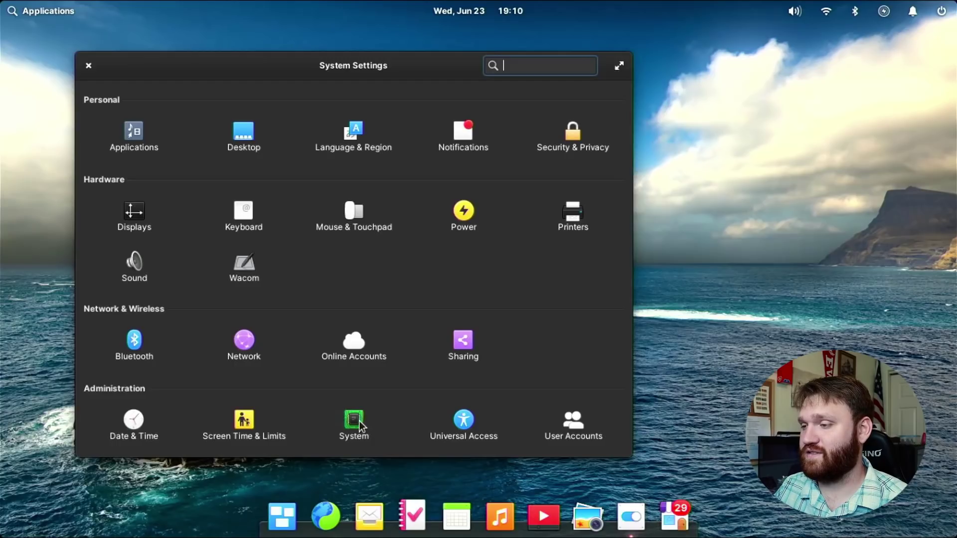
Open the System page and view the Operating System details, including the Linux kernel version.
left_click(360, 425)
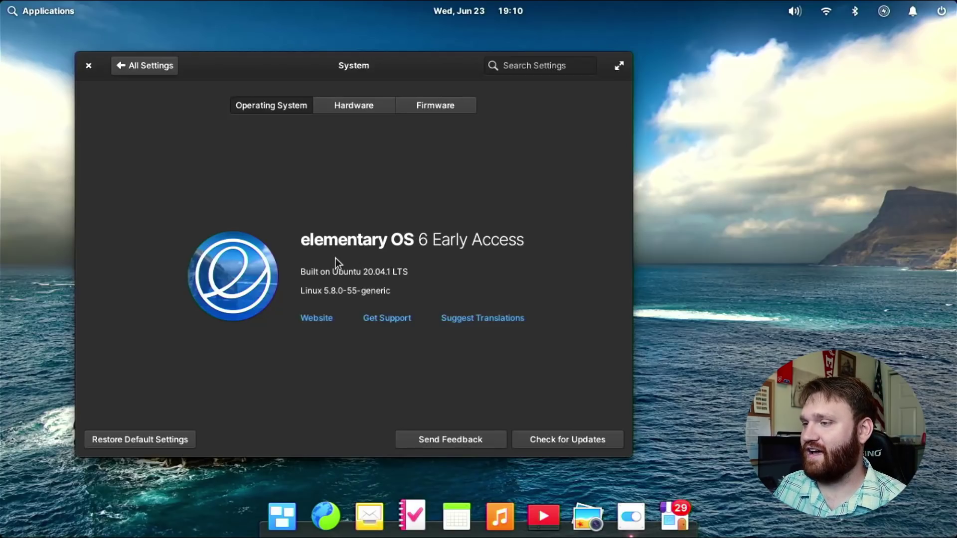
left_click_drag(304, 293, 354, 269)
left_click(354, 269)
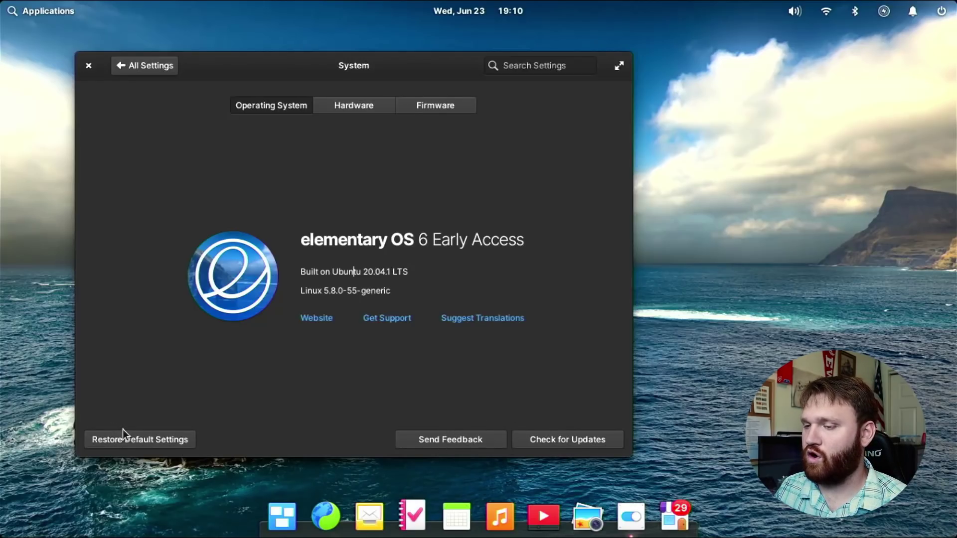
Check the Hardware and Firmware details, then close Settings and open the Applications launcher.
left_click(360, 109)
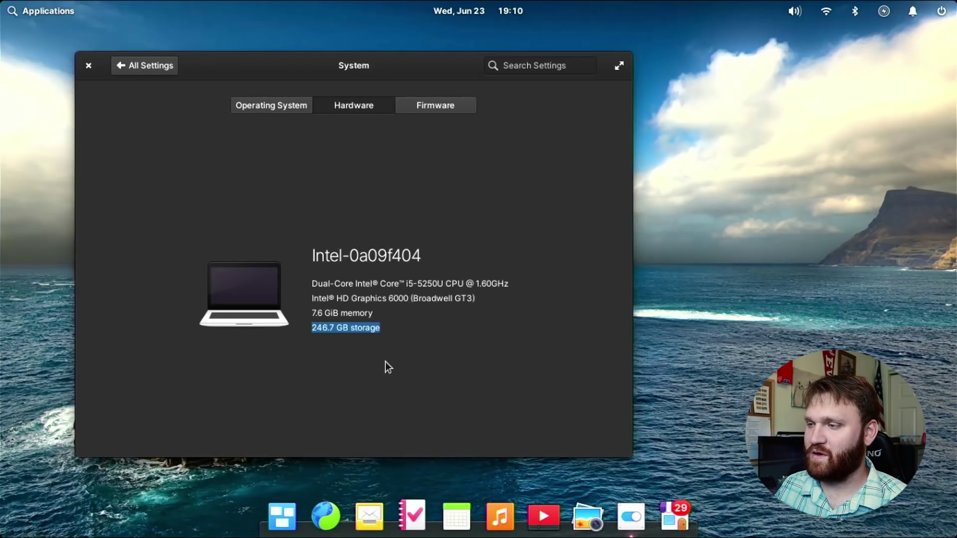
left_click(419, 313)
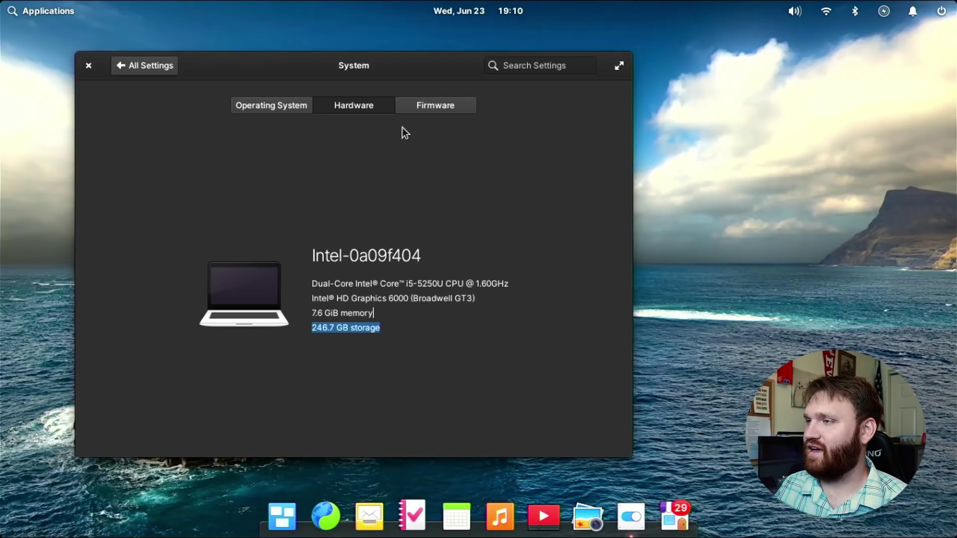
left_click(448, 107)
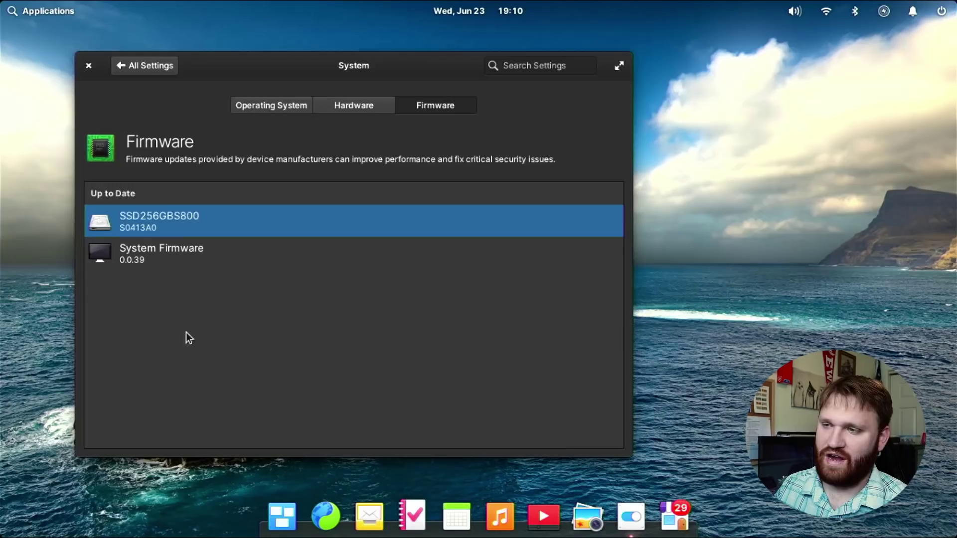
left_click(89, 66)
left_click(20, 12)
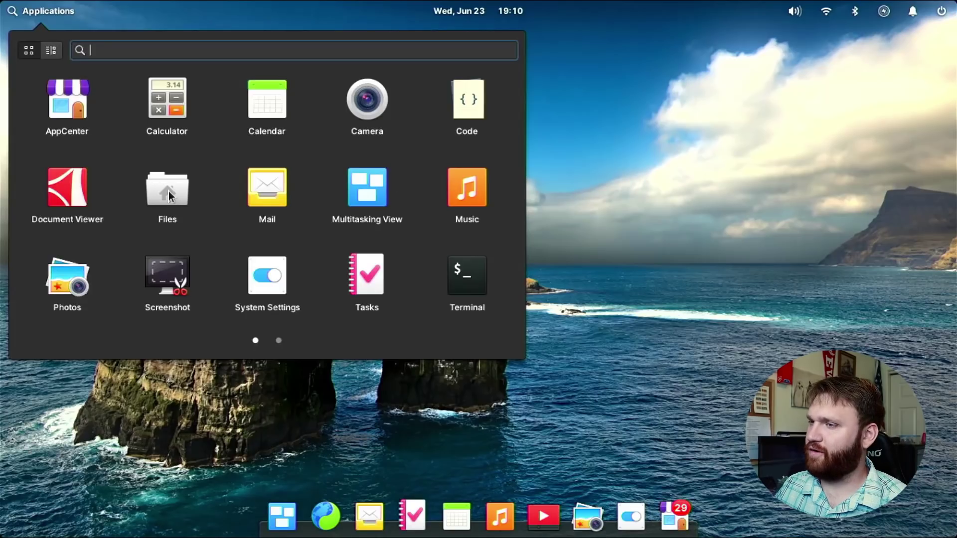
Launch Files, move its window left, peek into Documents, then open the empty Videos folder.
left_click(168, 191)
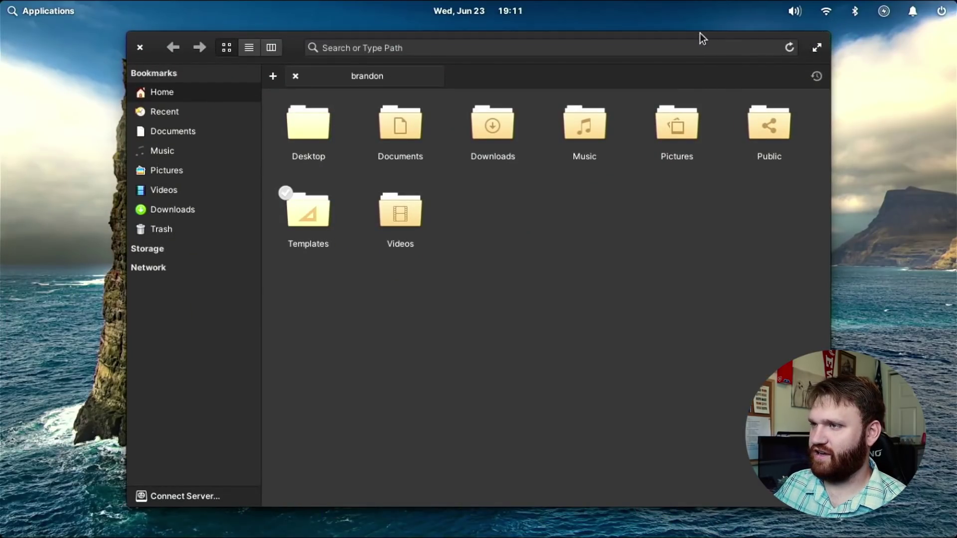
left_click_drag(285, 39, 181, 30)
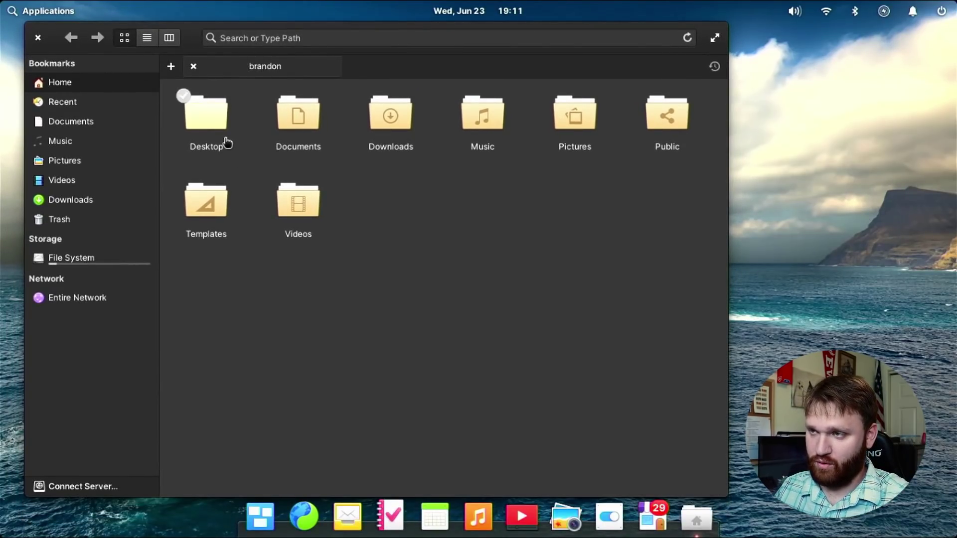
left_click(313, 120)
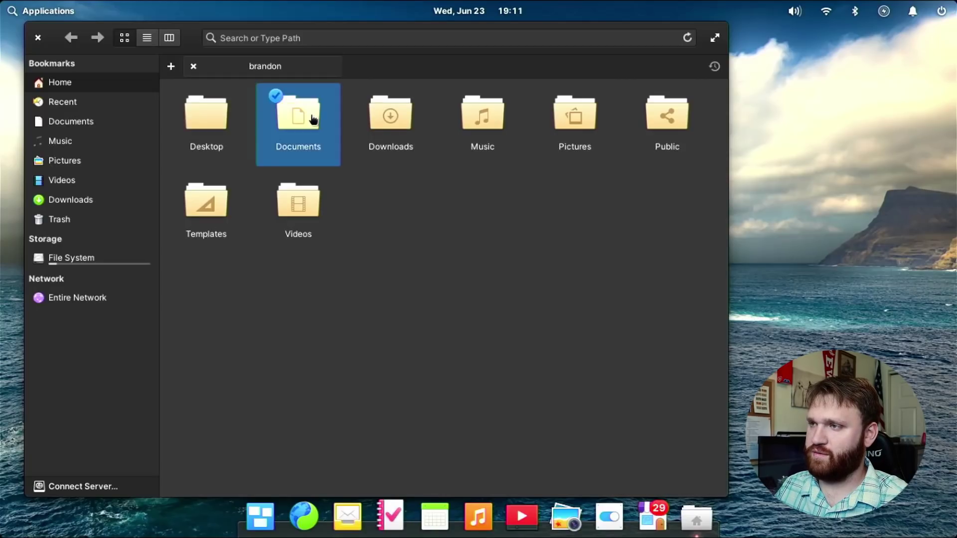
left_click(312, 118)
left_click(73, 37)
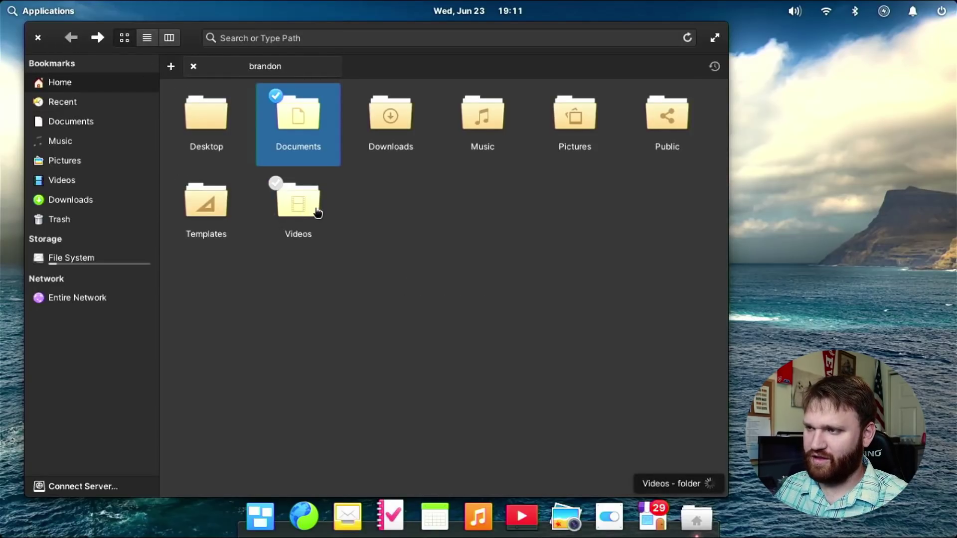
double_click(317, 212)
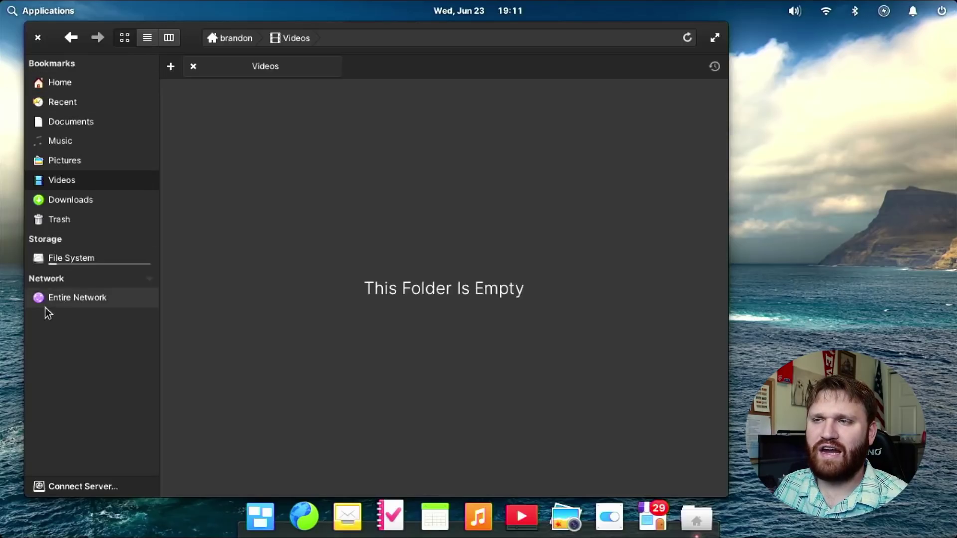
Close Files and open the Gestures page under System Settings' Mouse & Touchpad.
left_click(38, 37)
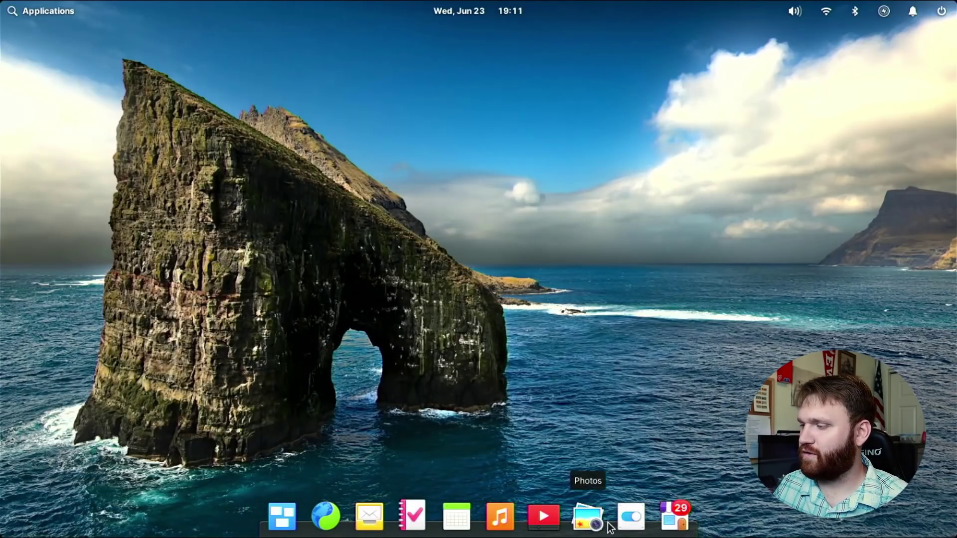
left_click(630, 517)
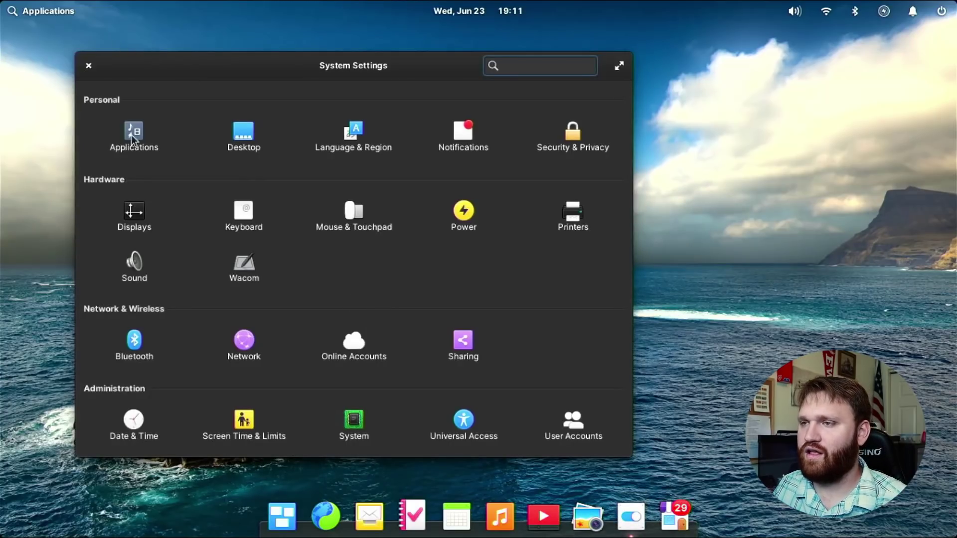
left_click(360, 220)
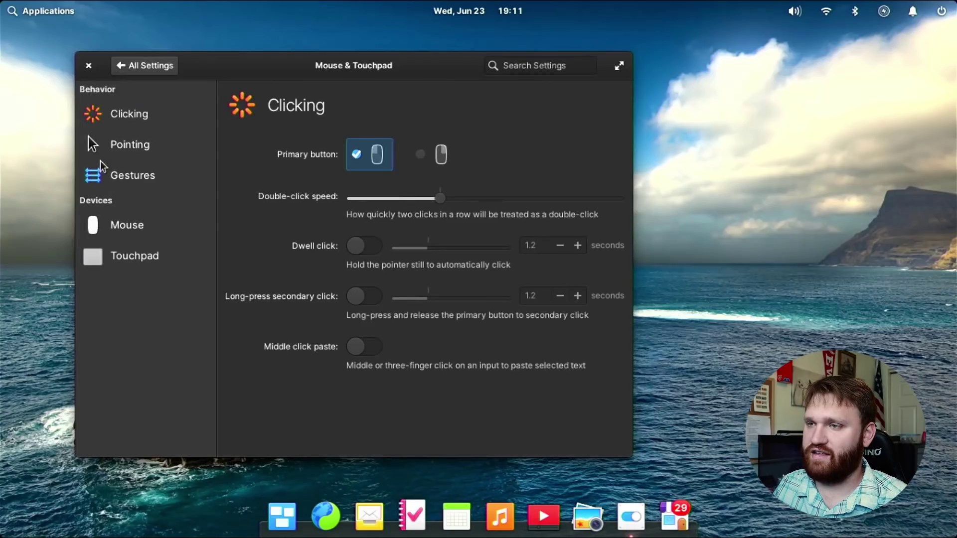
left_click(124, 176)
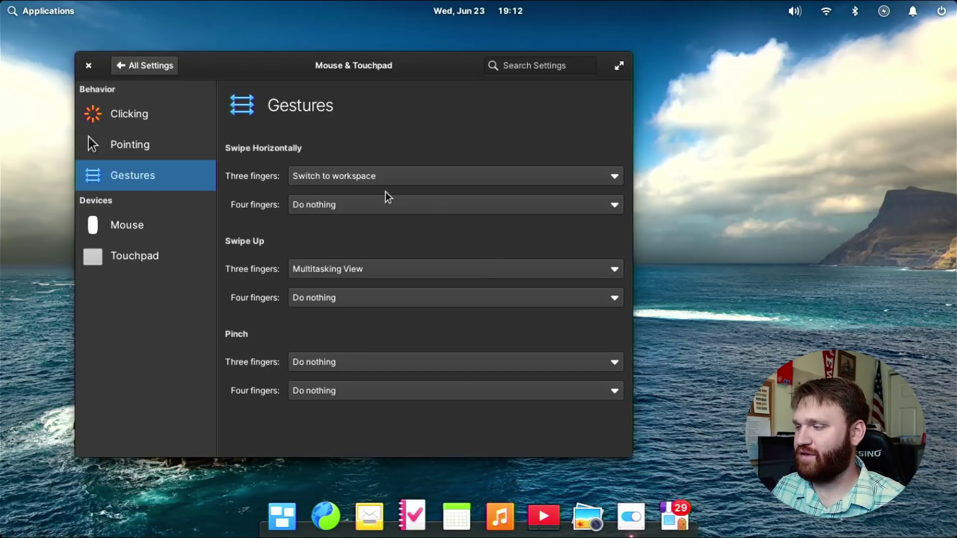
Close the Mouse & Touchpad settings window to reveal the empty desktop.
left_click(88, 66)
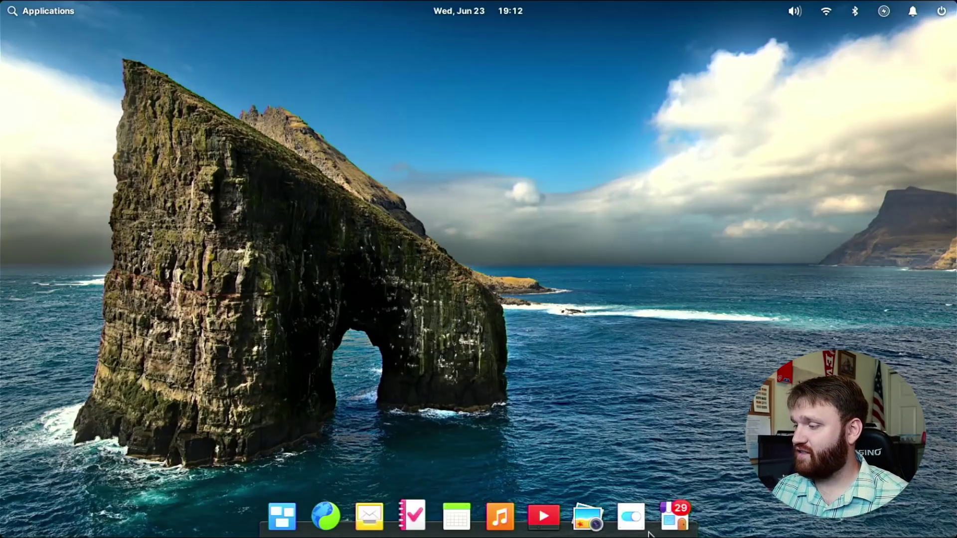
left_click(674, 517)
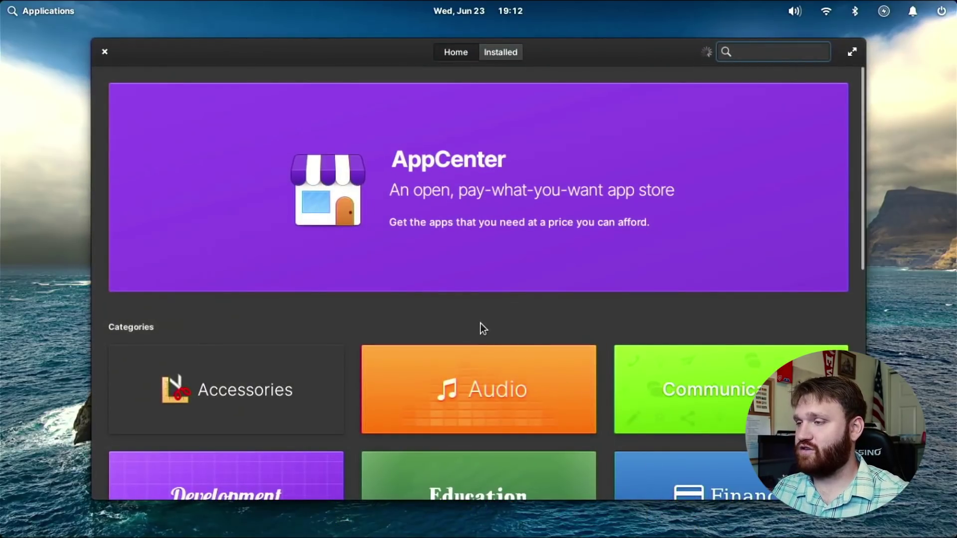
scroll(470, 247, "down", 10)
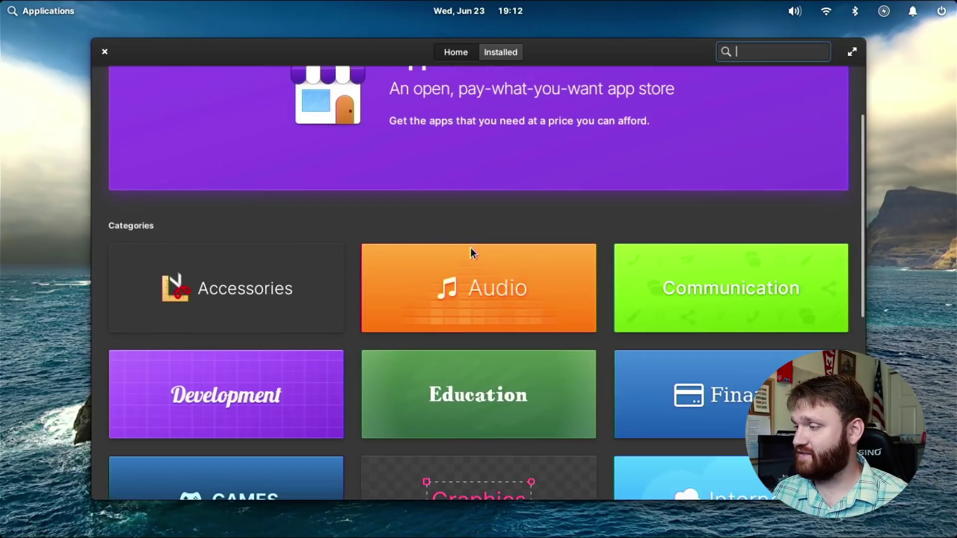
scroll(513, 166, "up", 10)
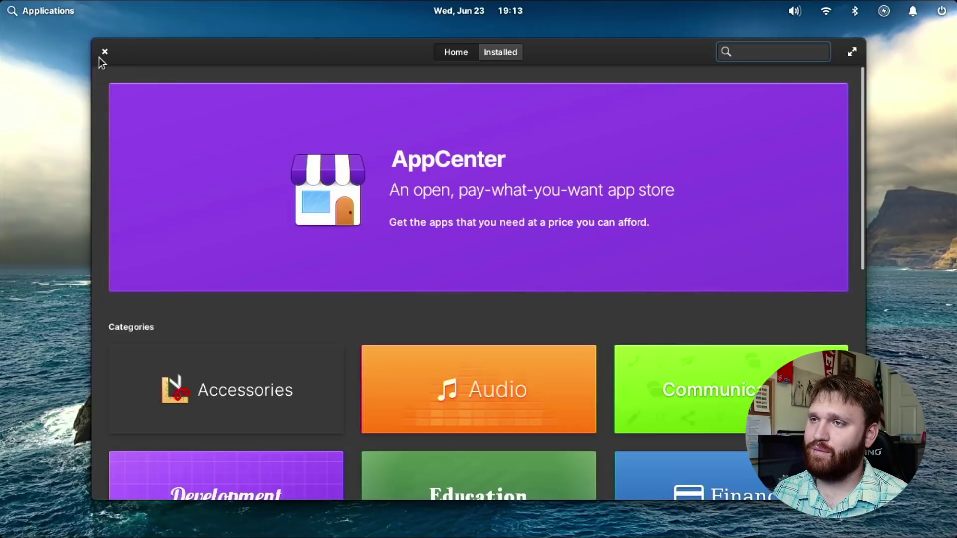
left_click(104, 52)
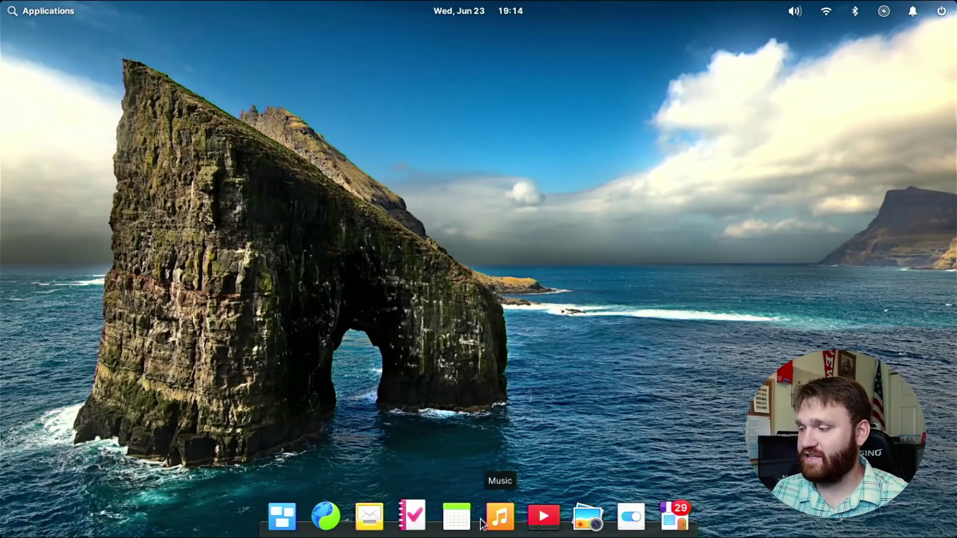
Relaunch AppCenter, narrow its window, view the 29 updates under Installed, then close it.
left_click(677, 520)
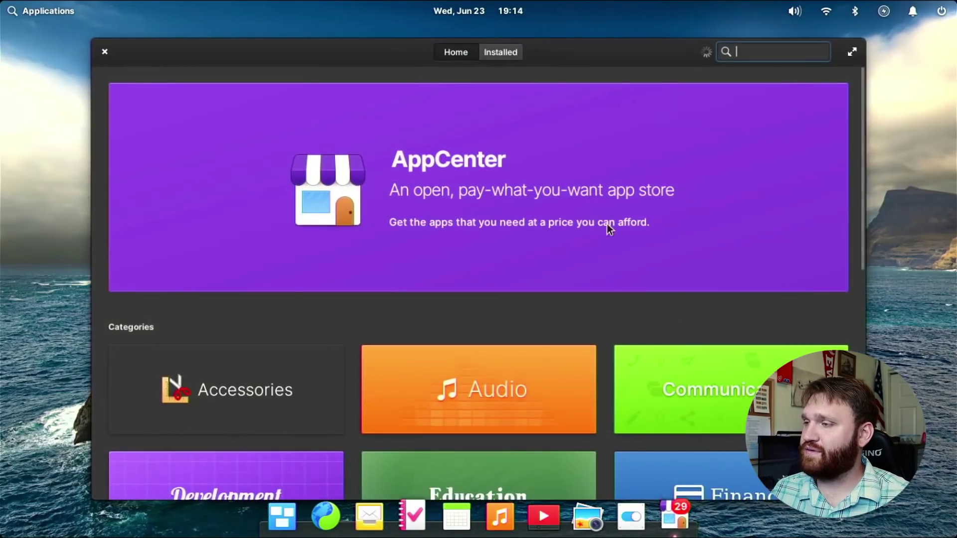
left_click_drag(672, 64, 598, 59)
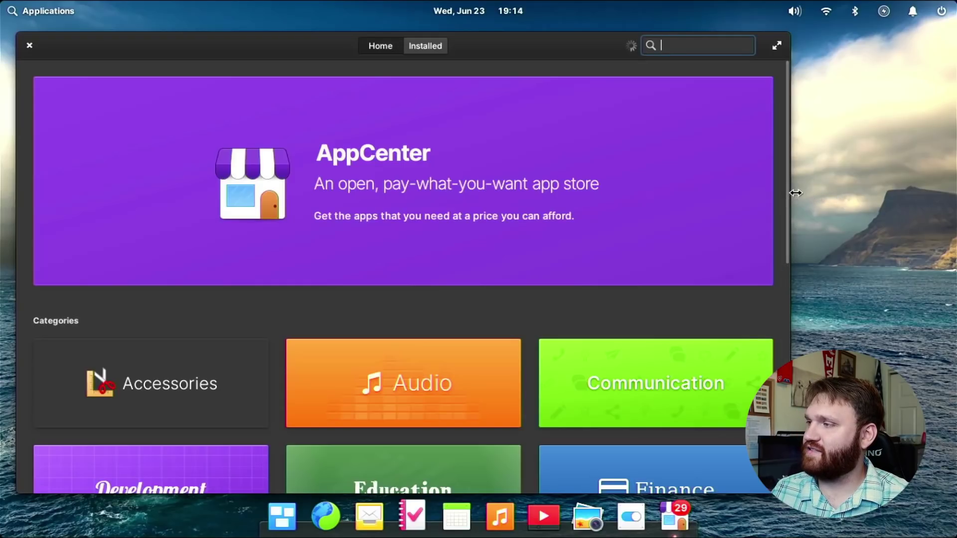
left_click_drag(790, 192, 586, 198)
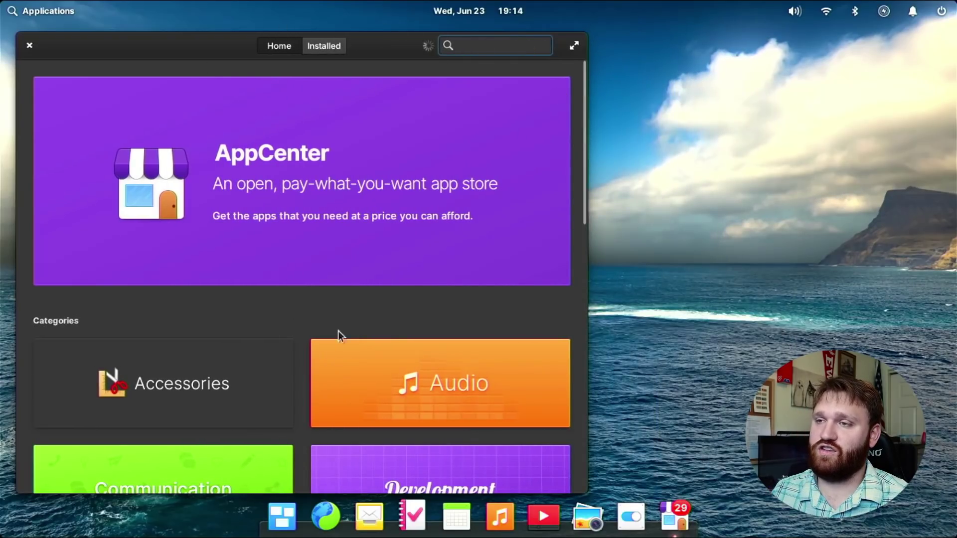
scroll(396, 234, "down", 12)
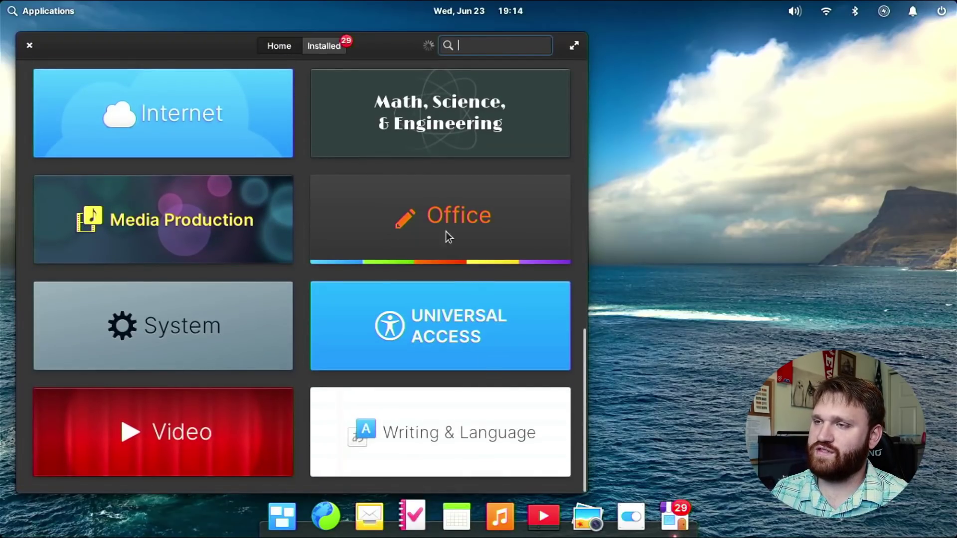
scroll(310, 151, "up", 12)
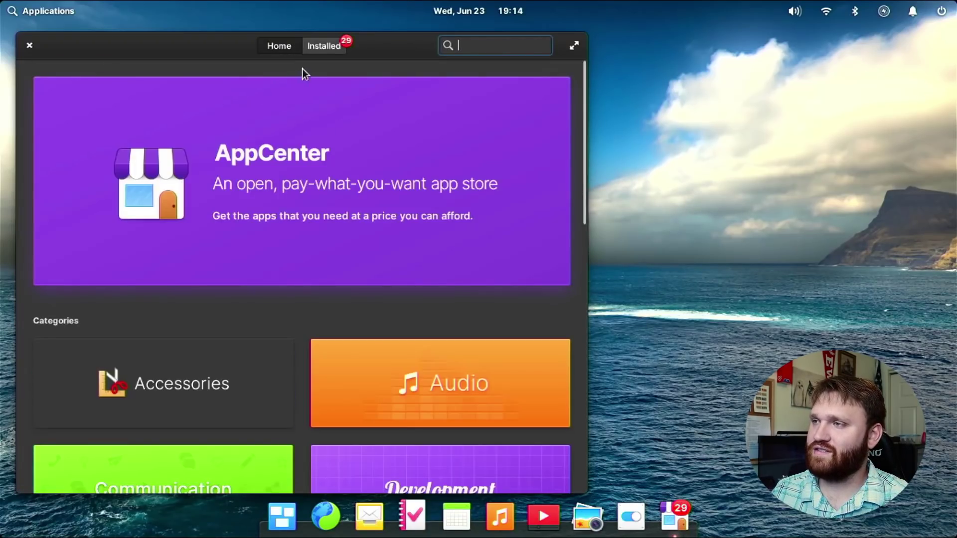
left_click(312, 46)
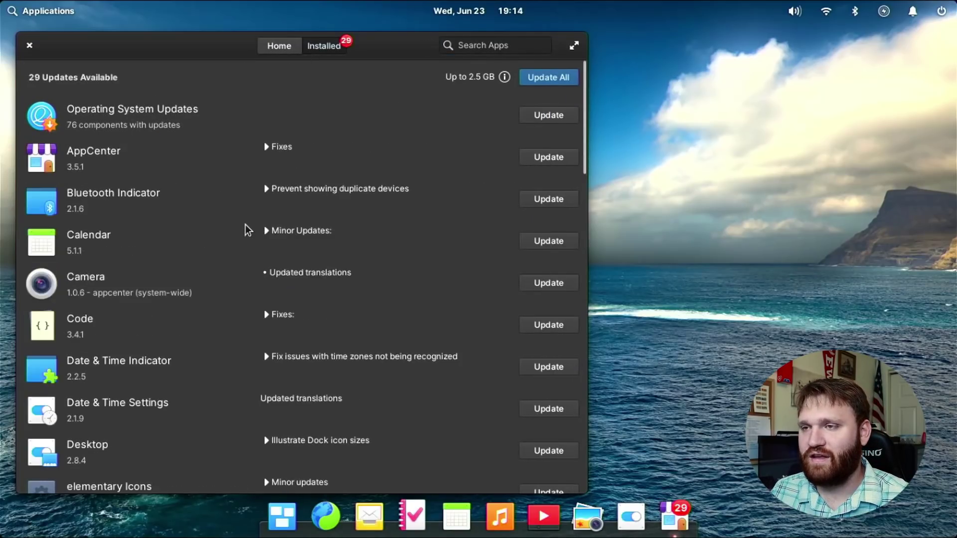
left_click(29, 45)
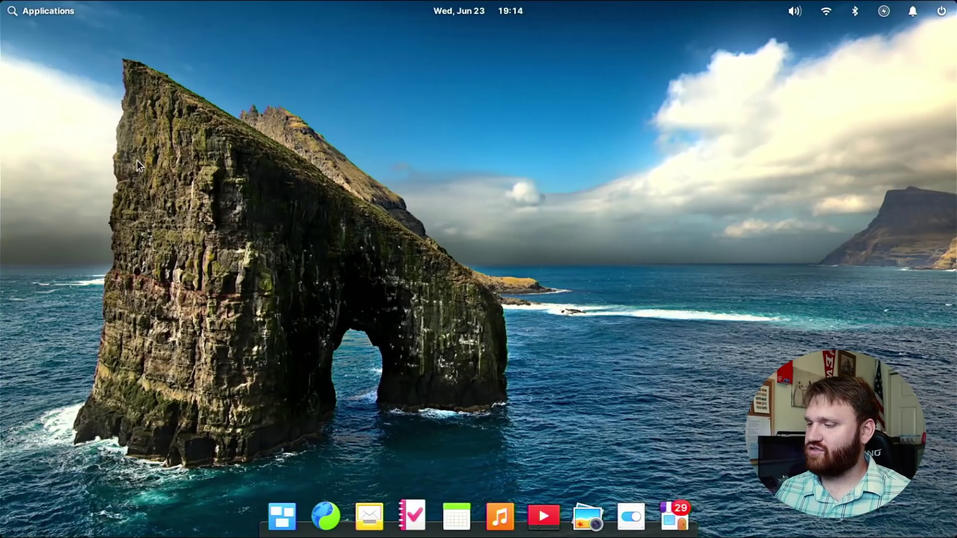
left_click(325, 516)
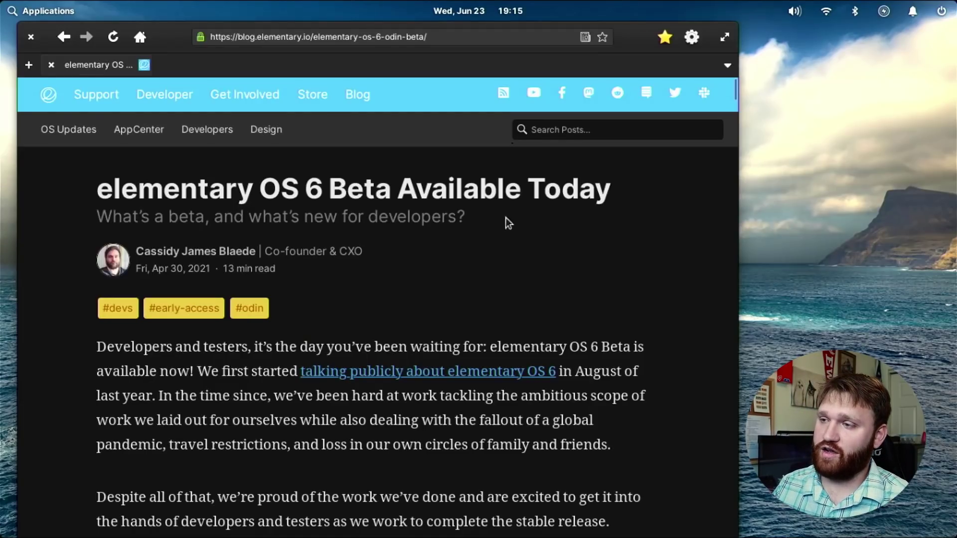
scroll(470, 215, "down", 1)
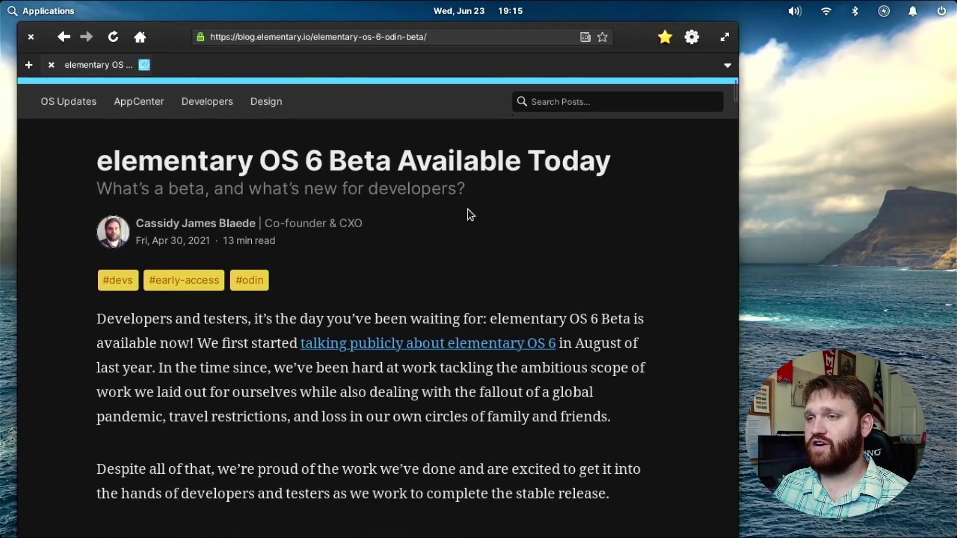
scroll(470, 215, "down", 8)
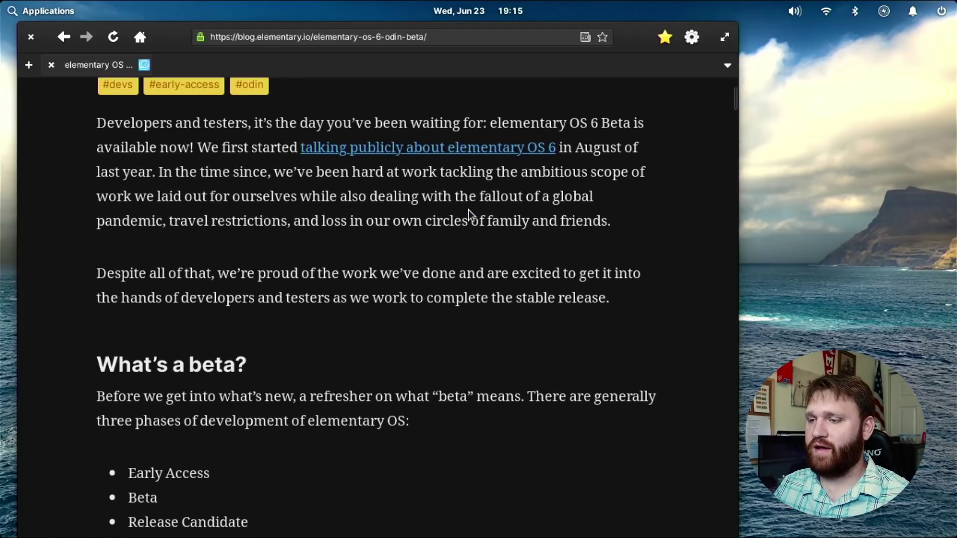
scroll(470, 216, "down", 10)
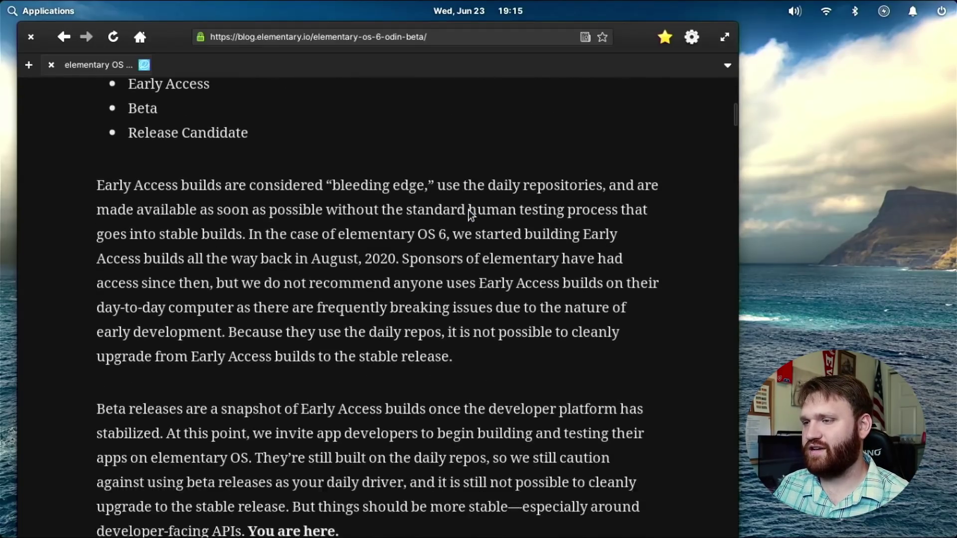
scroll(470, 215, "down", 12)
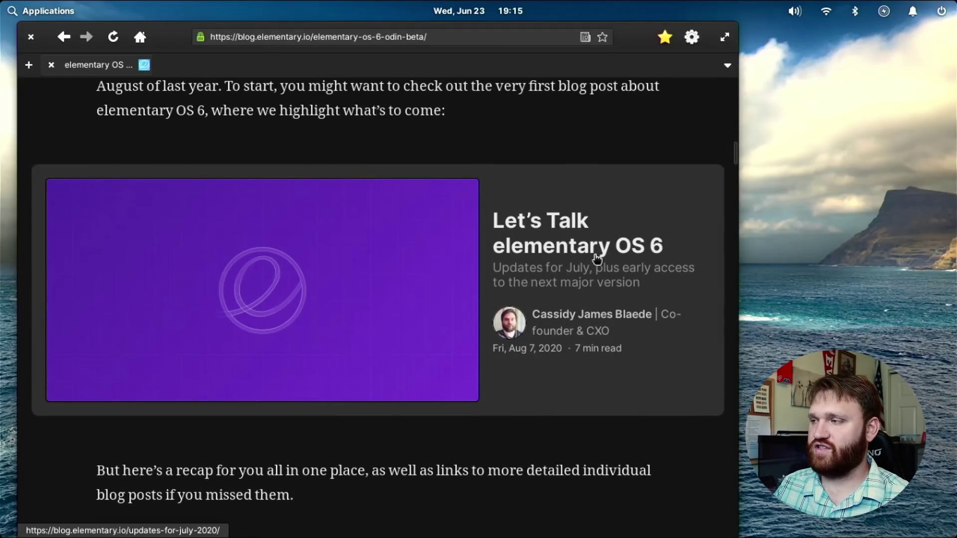
scroll(594, 247, "down", 4)
scroll(594, 247, "down", 9)
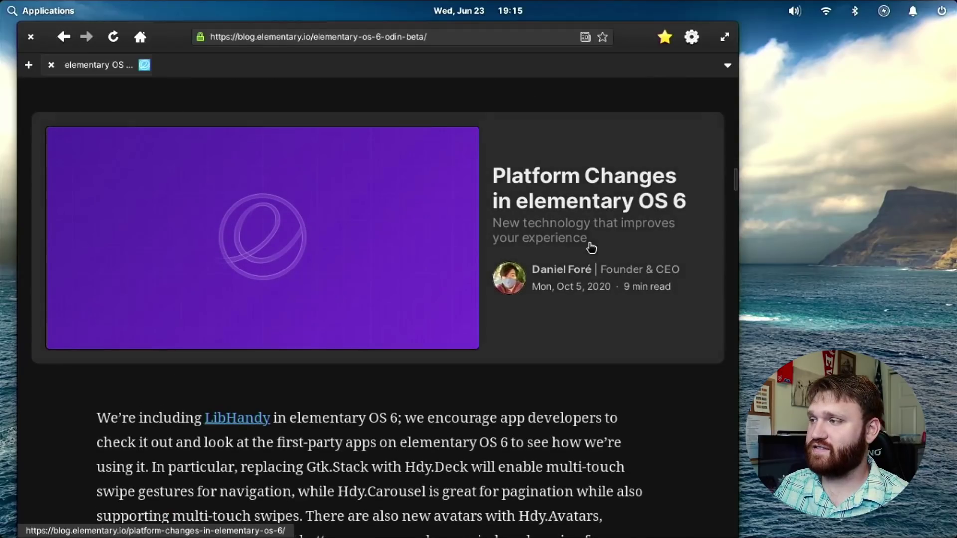
scroll(598, 187, "down", 11)
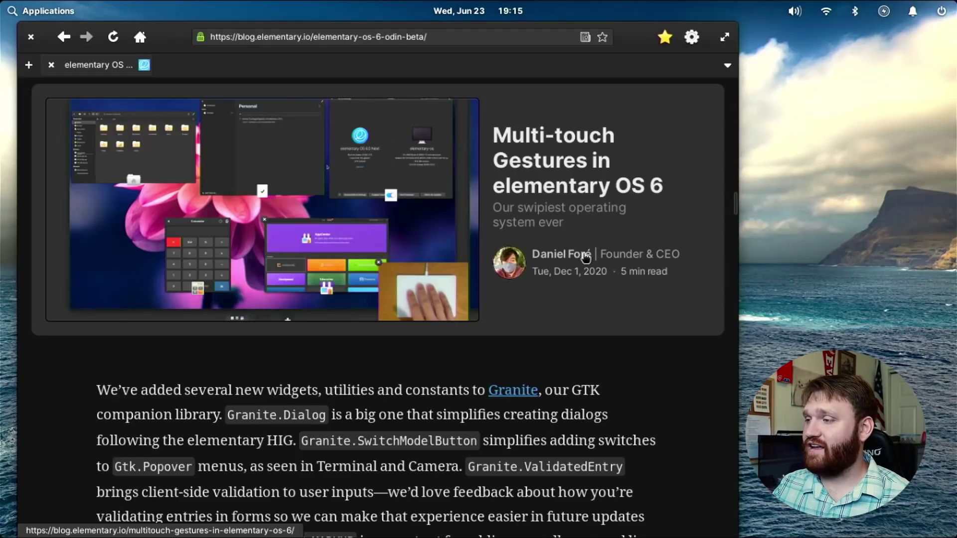
scroll(585, 257, "down", 10)
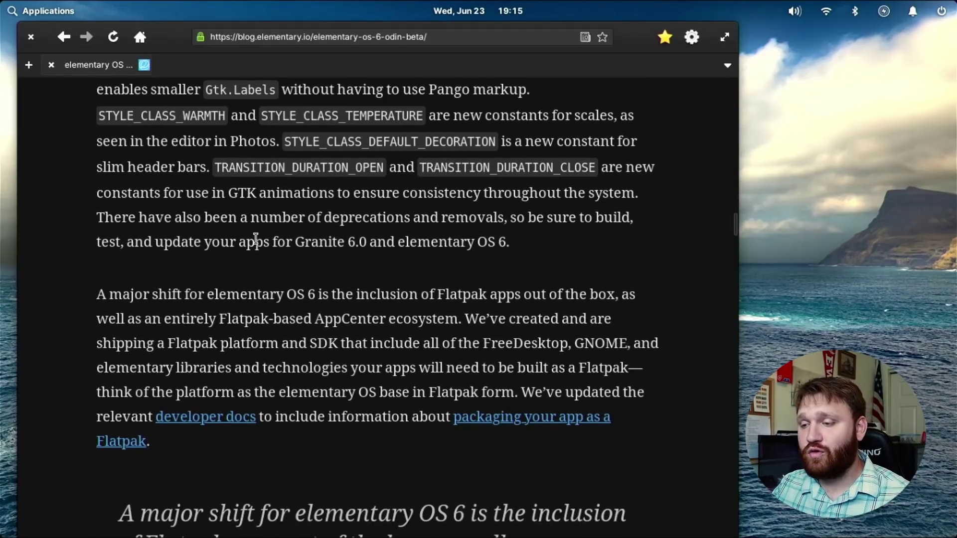
scroll(256, 240, "down", 5)
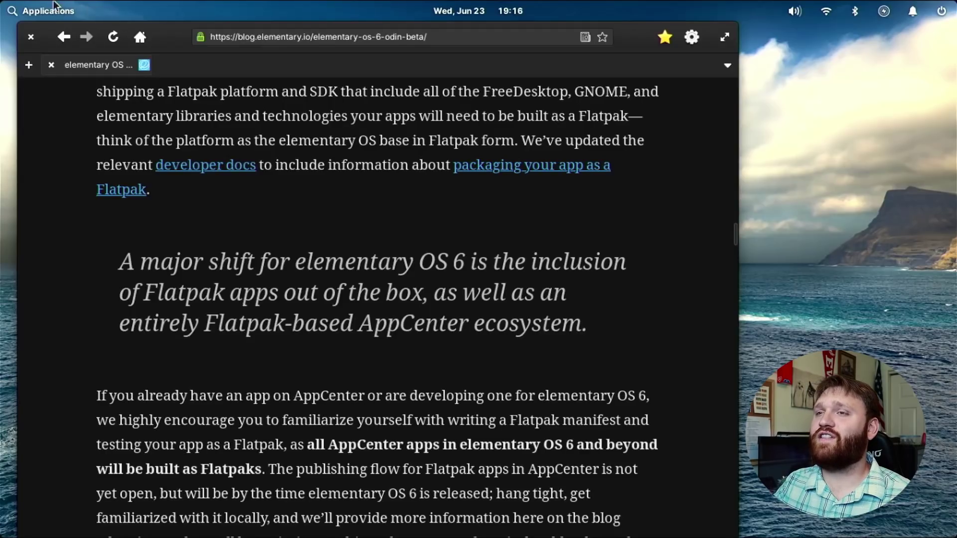
left_click(35, 40)
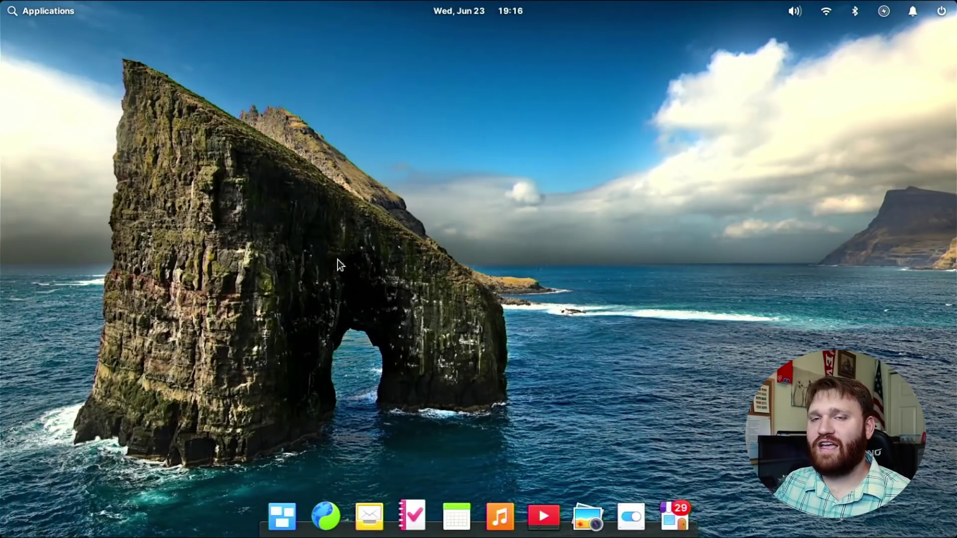